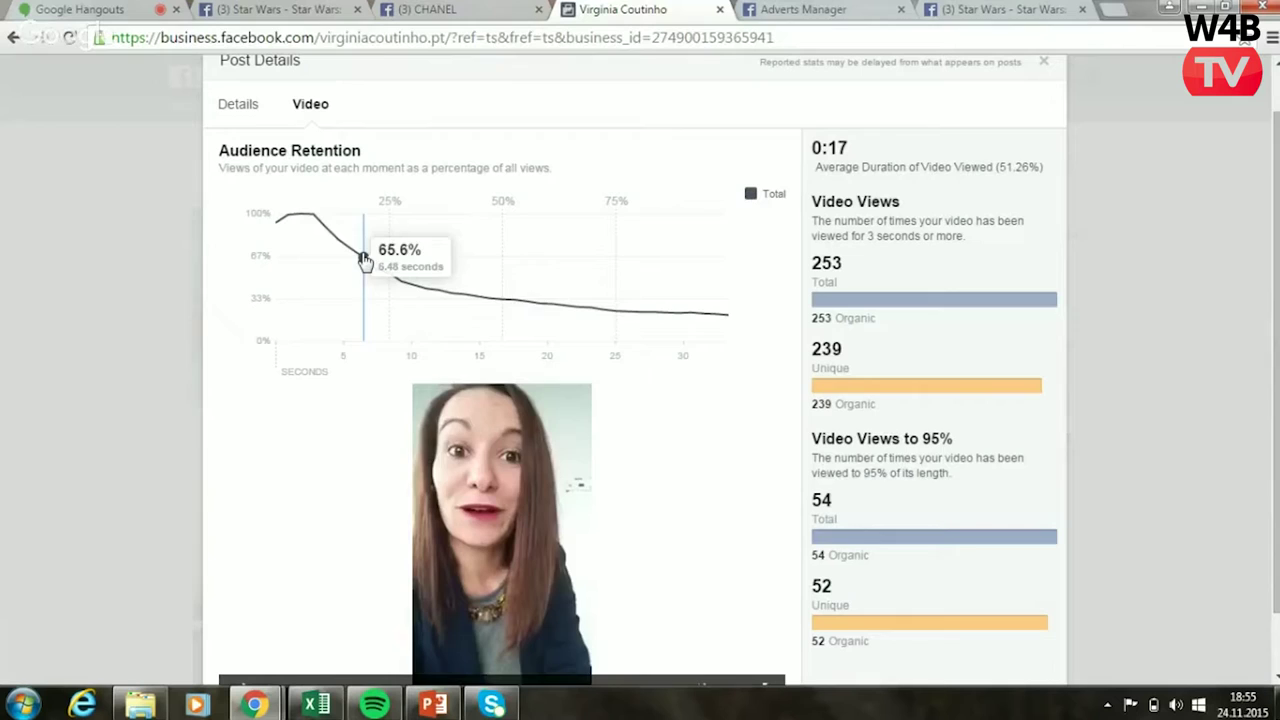
- Look through the video post's audience retention and view statistics, and close the post details
scroll(655, 480, "down", 1)
scroll(655, 480, "down", 1)
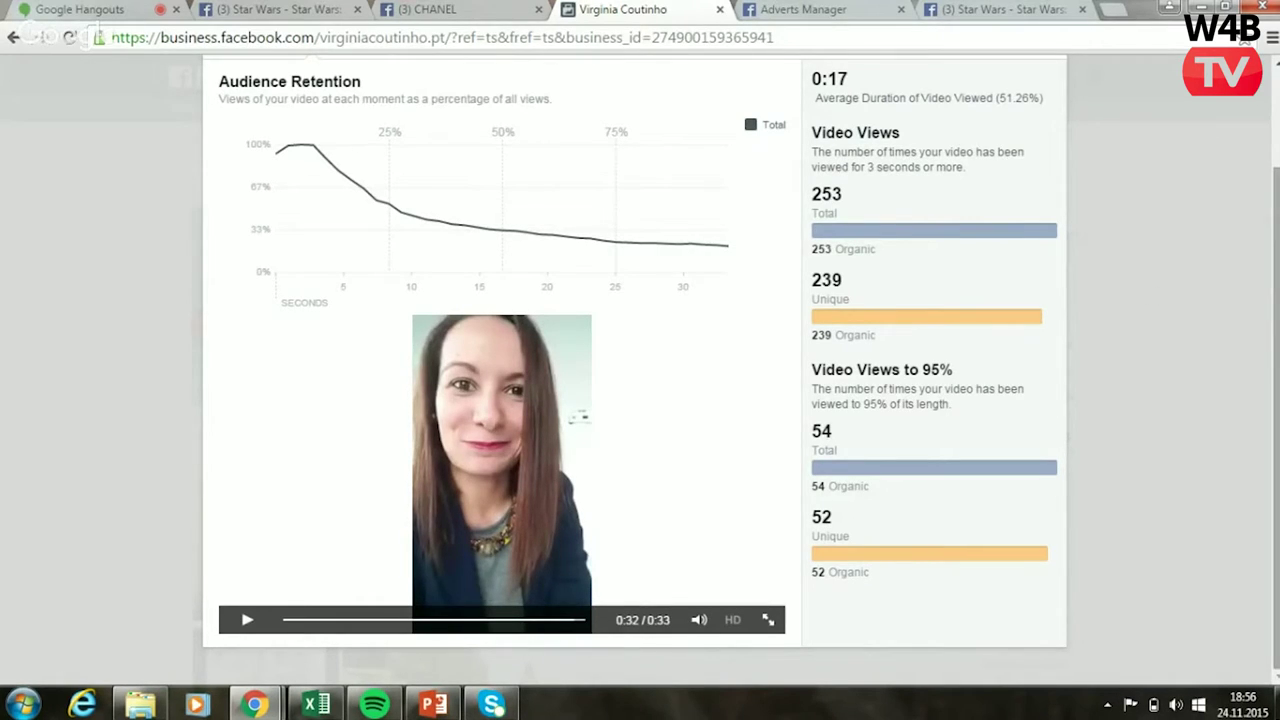
scroll(1200, 250, "up", 1)
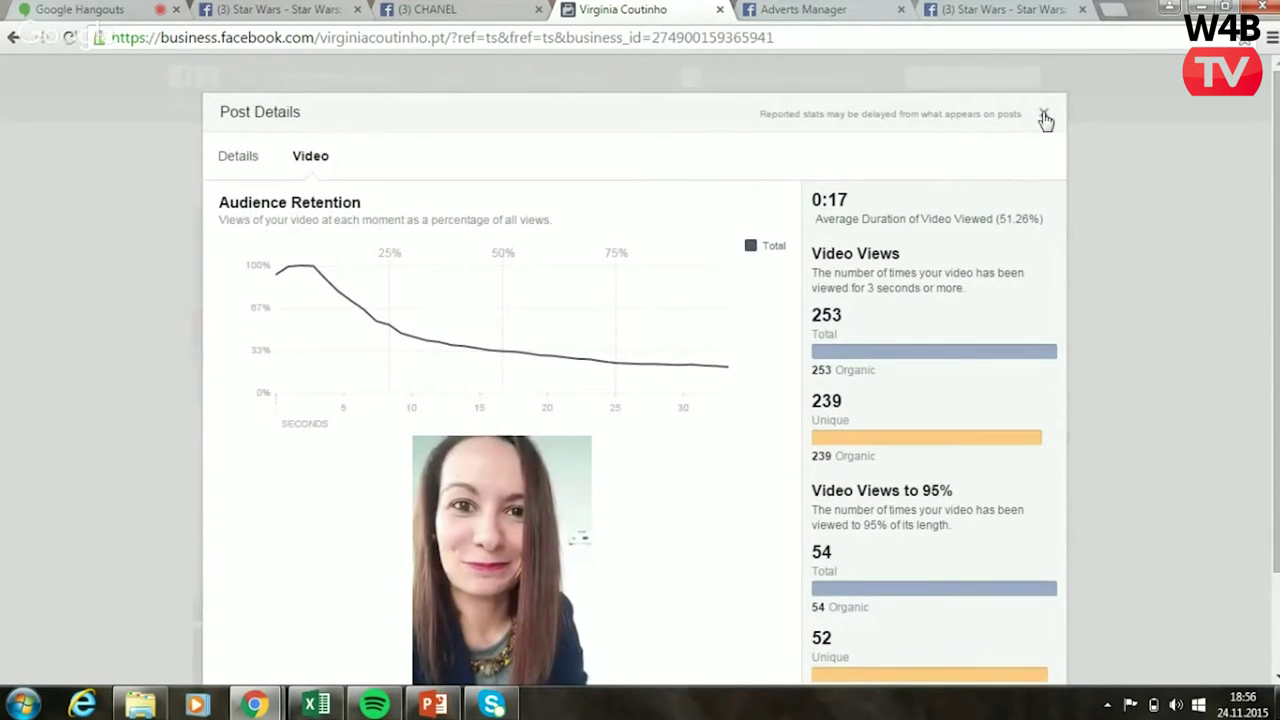
left_click(1044, 116)
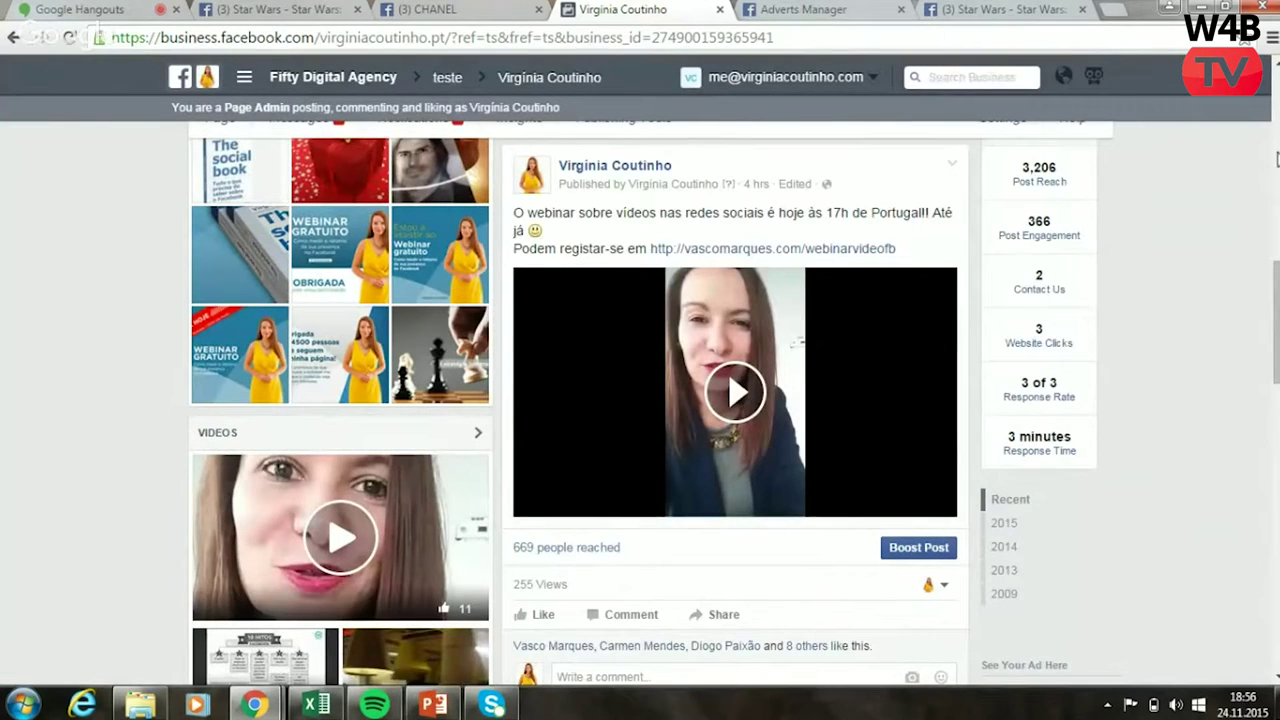
- Open the page's Insights and choose Video data as the data type for an export
left_click(1276, 158)
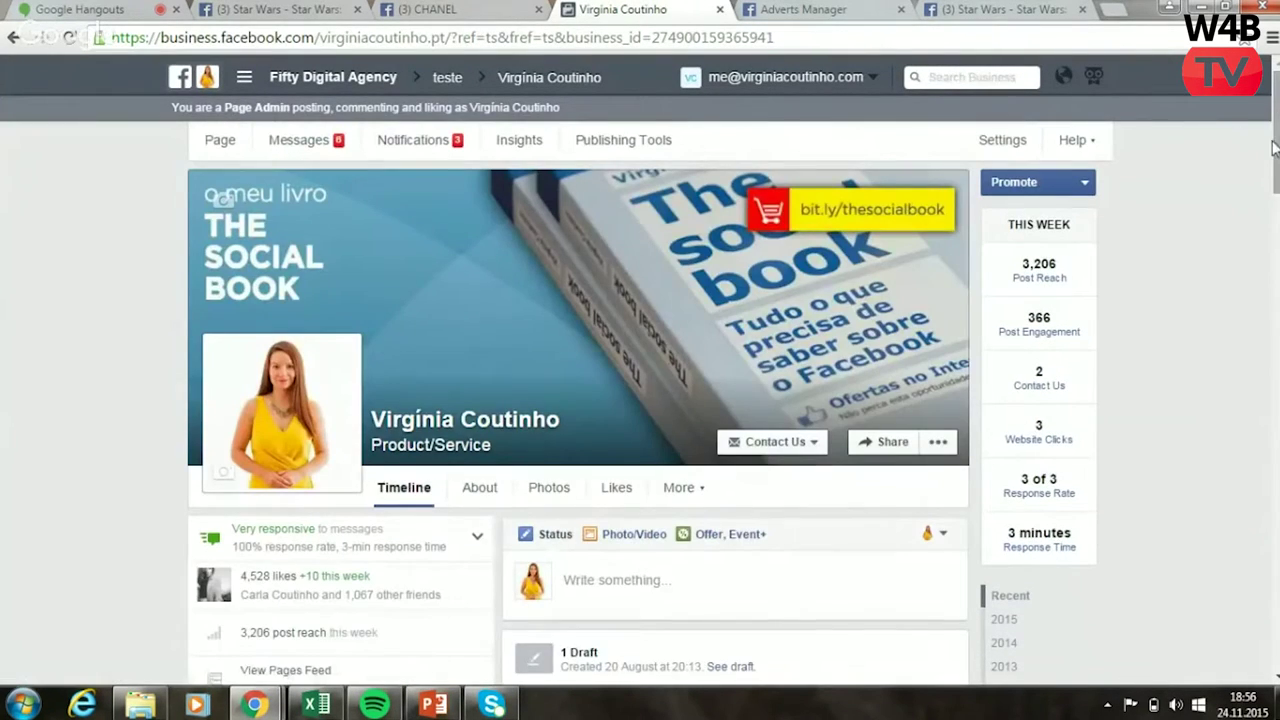
left_click(512, 145)
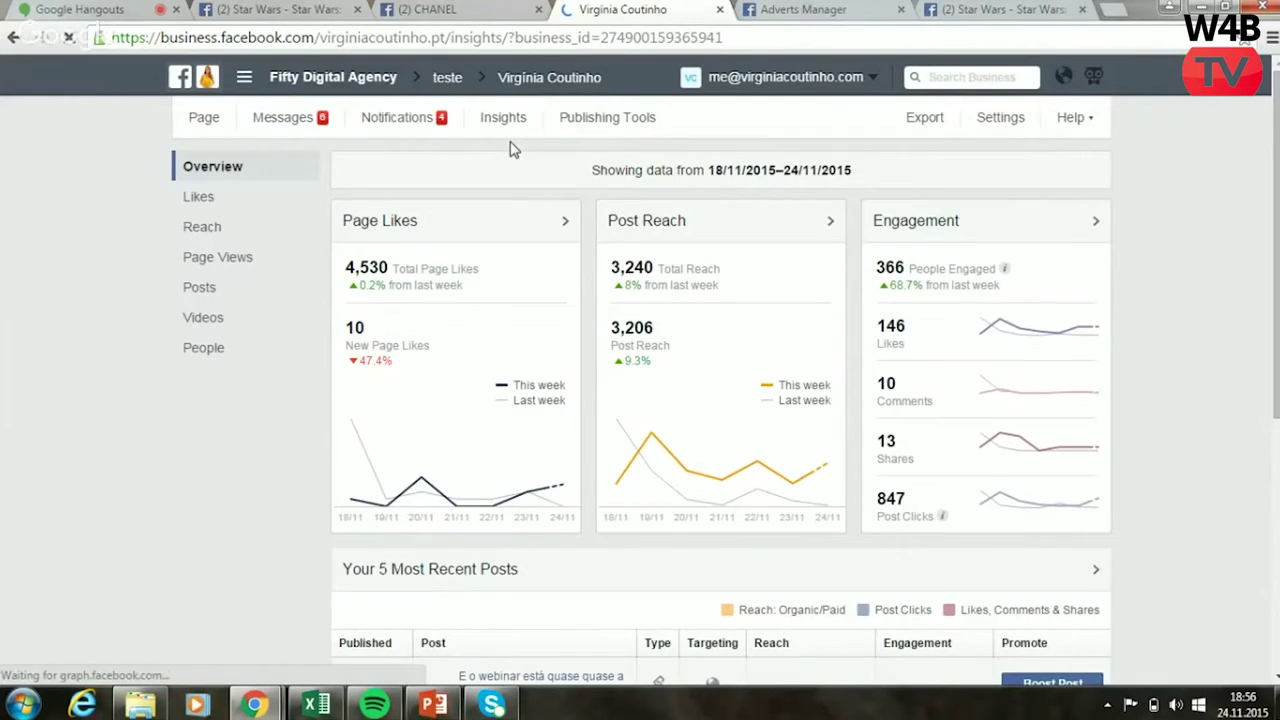
left_click(922, 118)
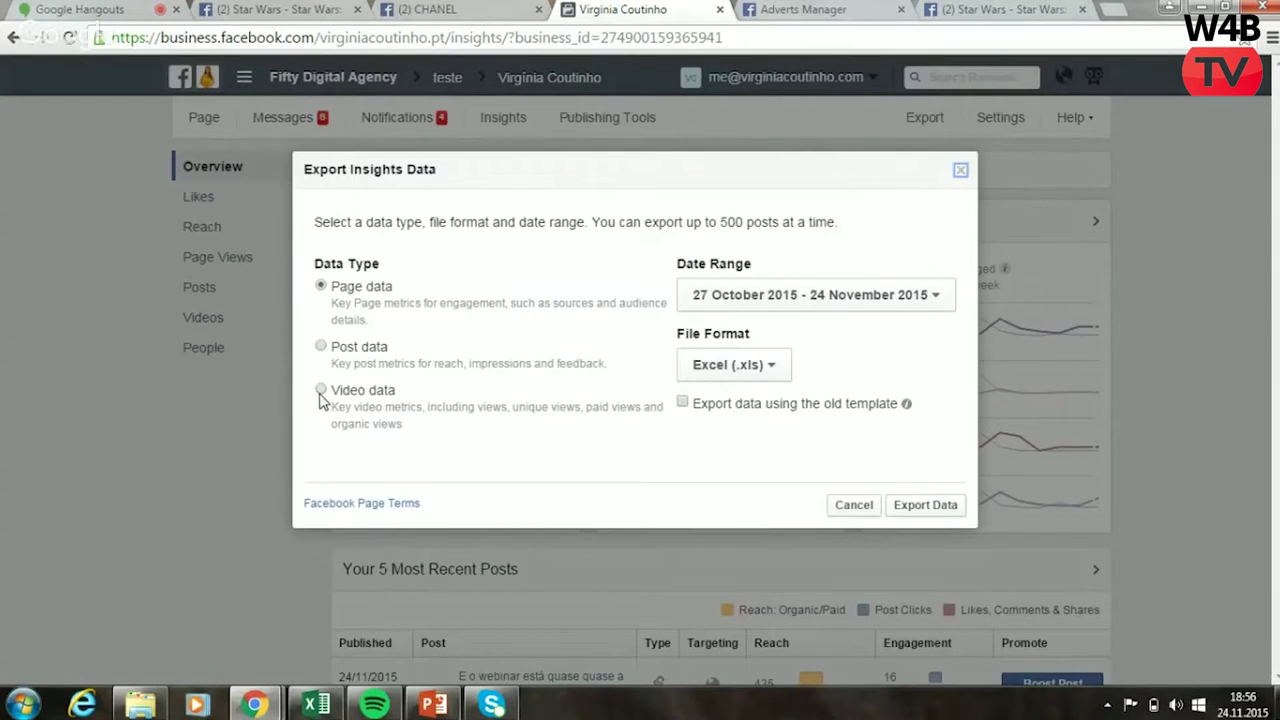
left_click(320, 390)
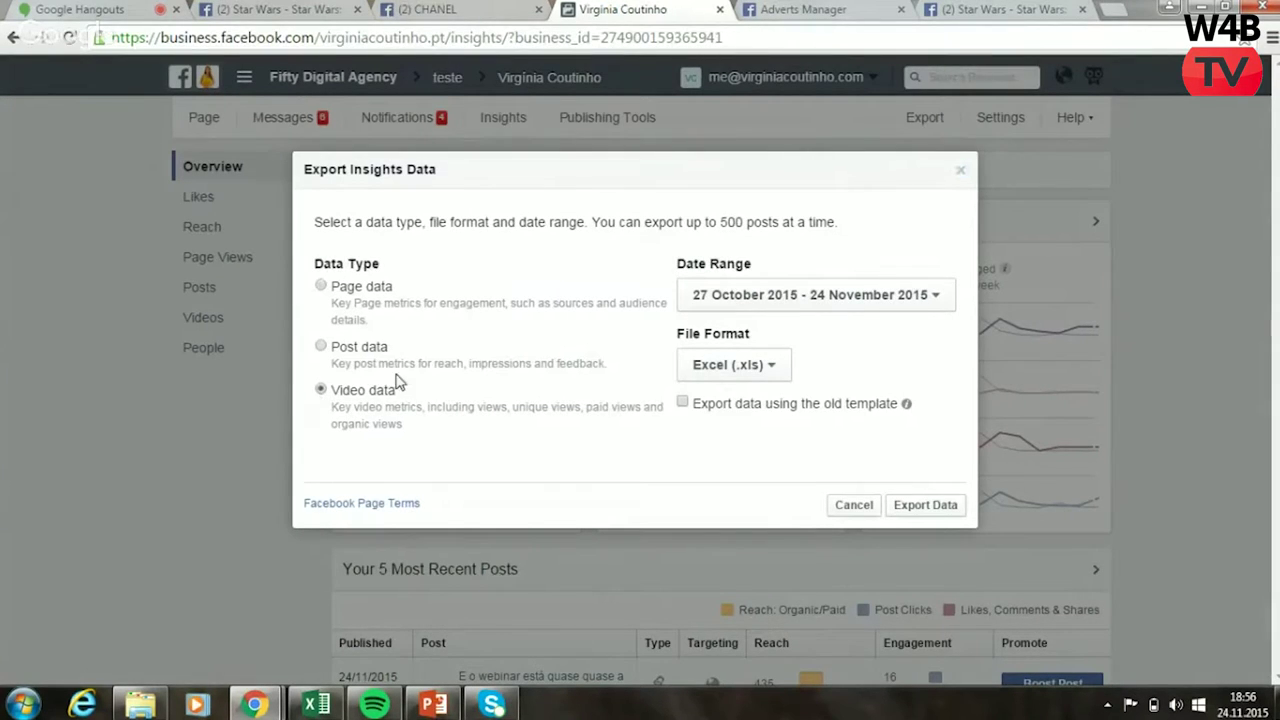
- Set the export date range to 27 October 2015 - 24 November 2015 and export the video data as Excel (.xls)
left_click(815, 296)
left_click(746, 433)
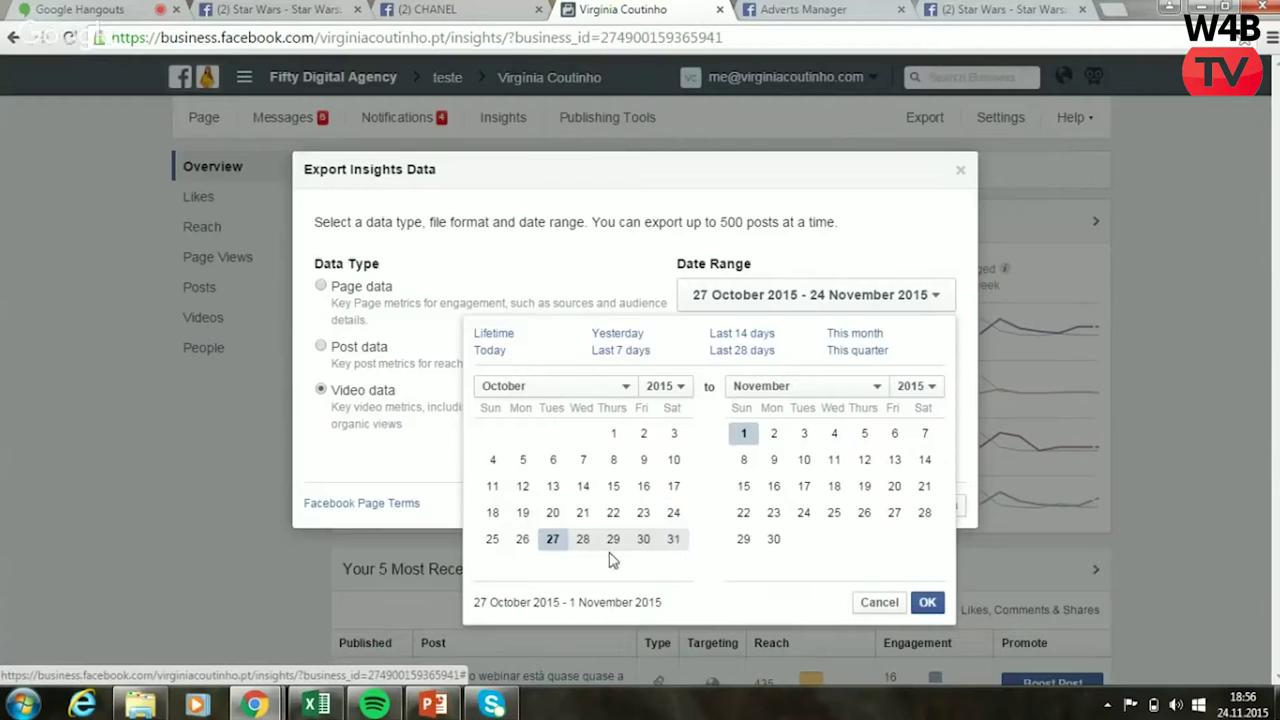
left_click(805, 513)
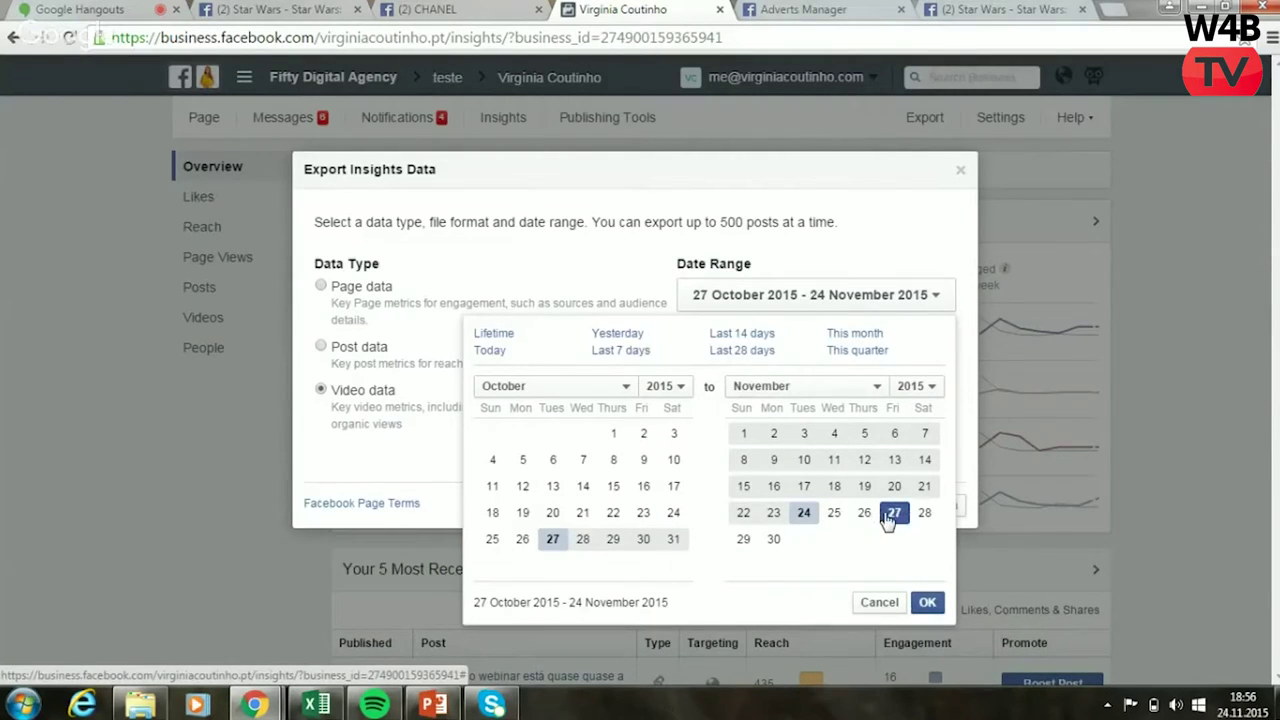
left_click(926, 601)
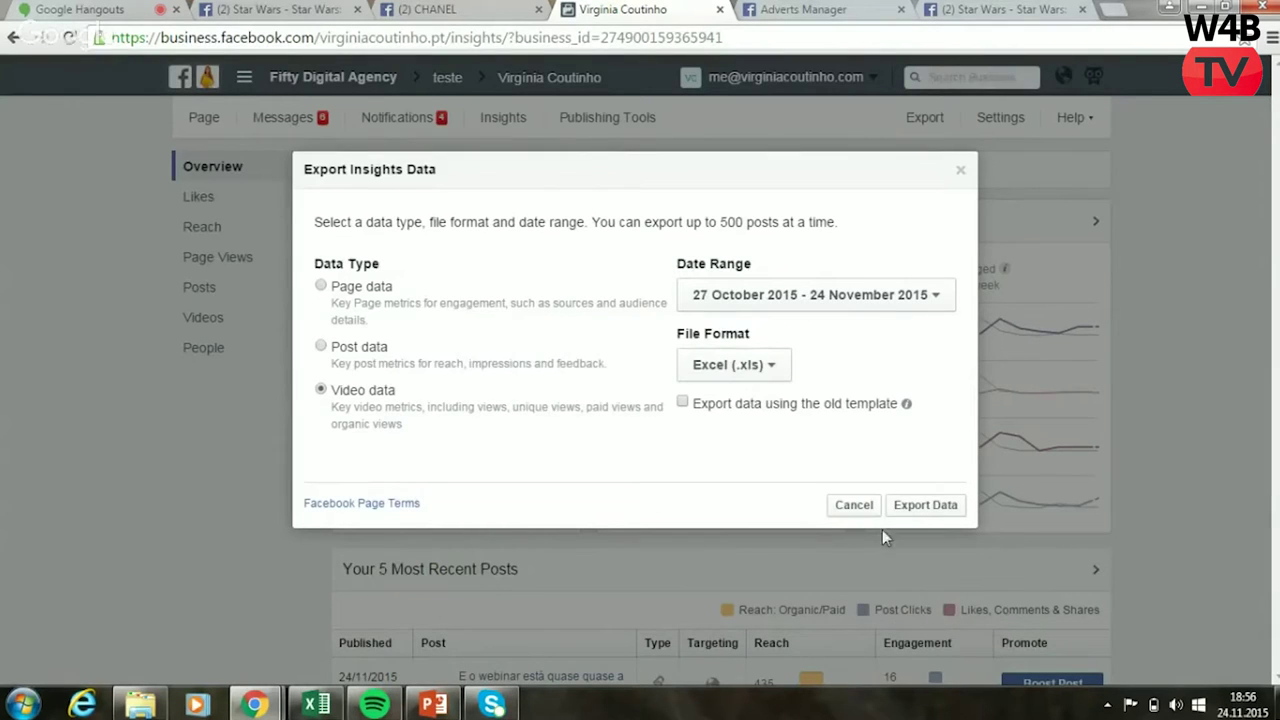
left_click(913, 510)
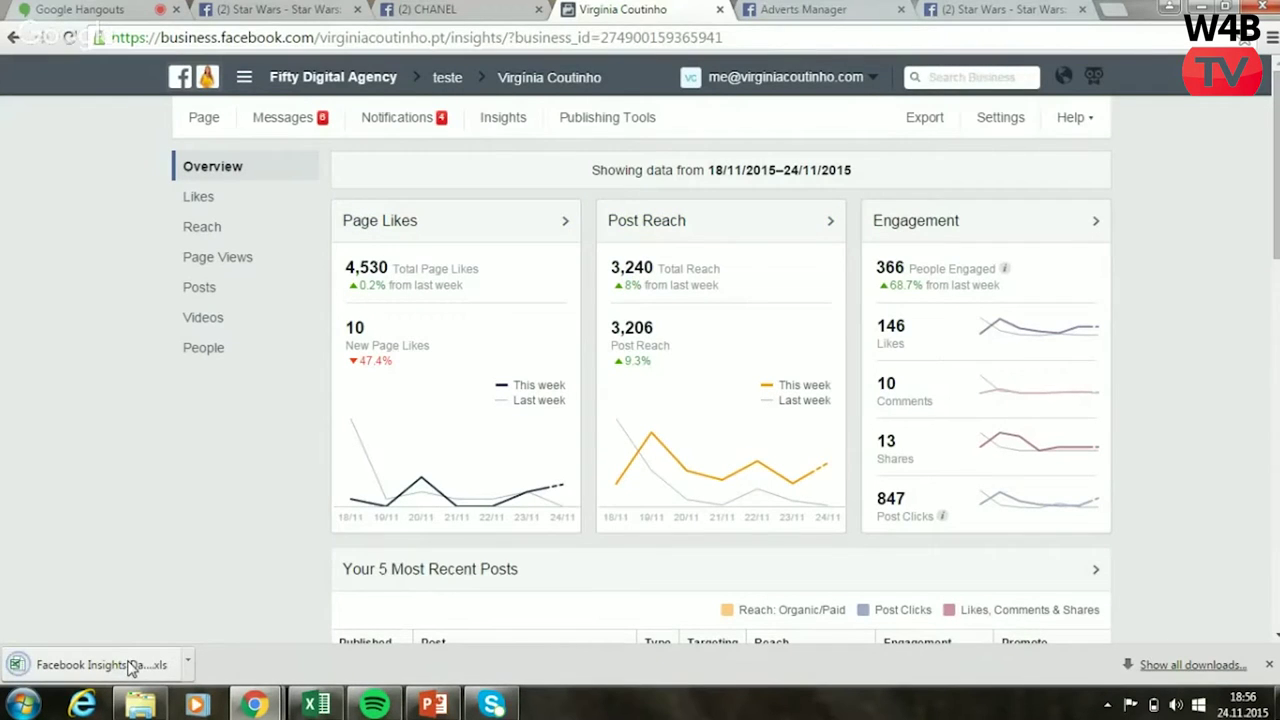
- Open the downloaded Facebook Insights video export in Excel, accepting the mismatched file format
left_click(138, 664)
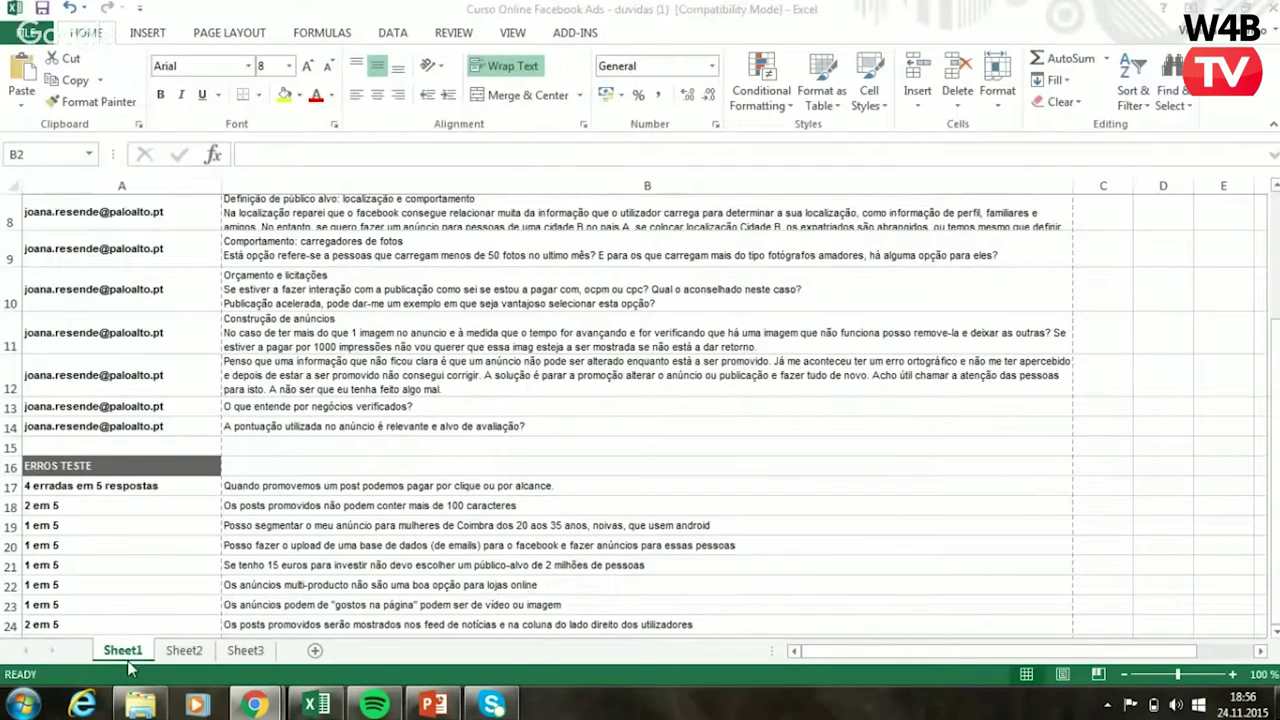
left_click(1210, 8)
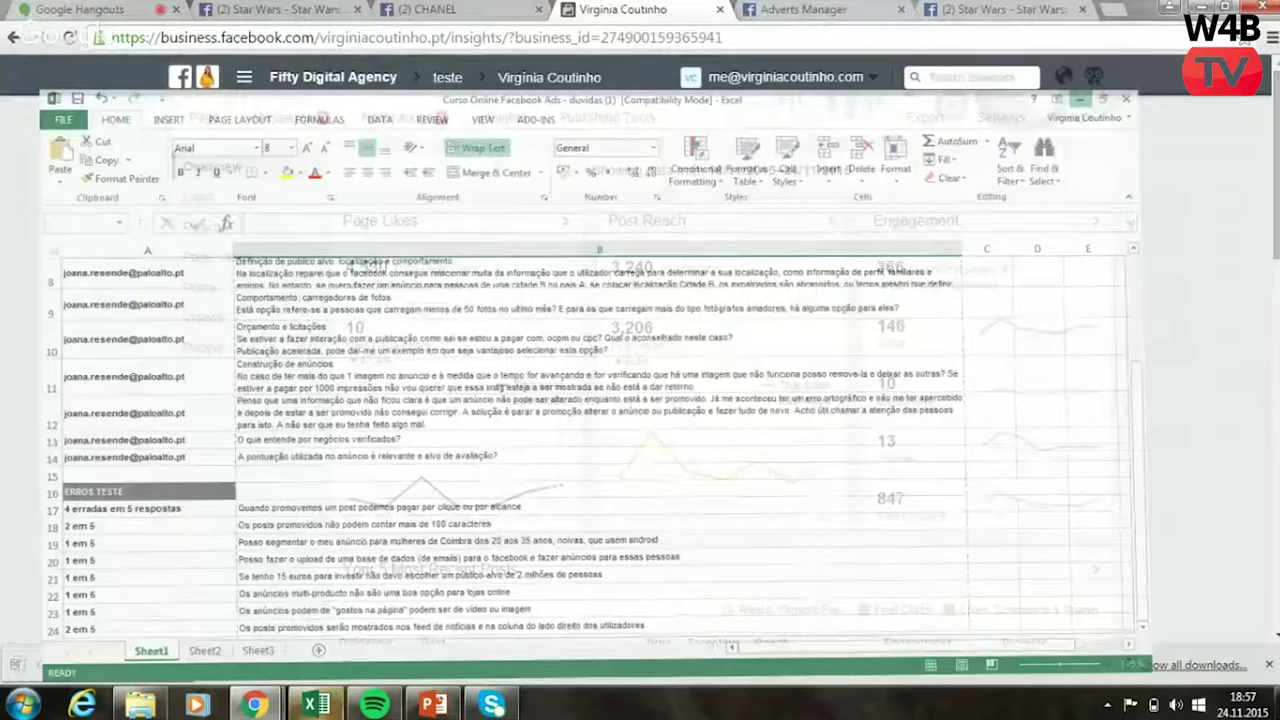
left_click(130, 664)
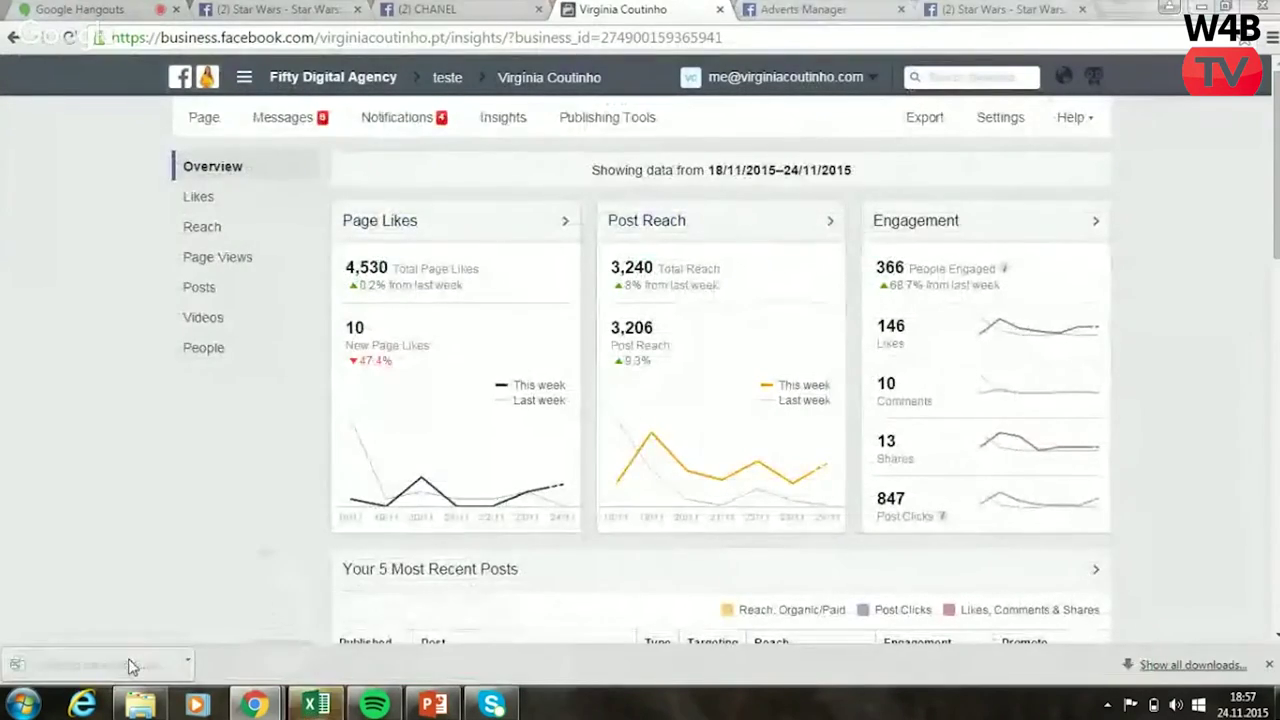
left_click(1272, 14)
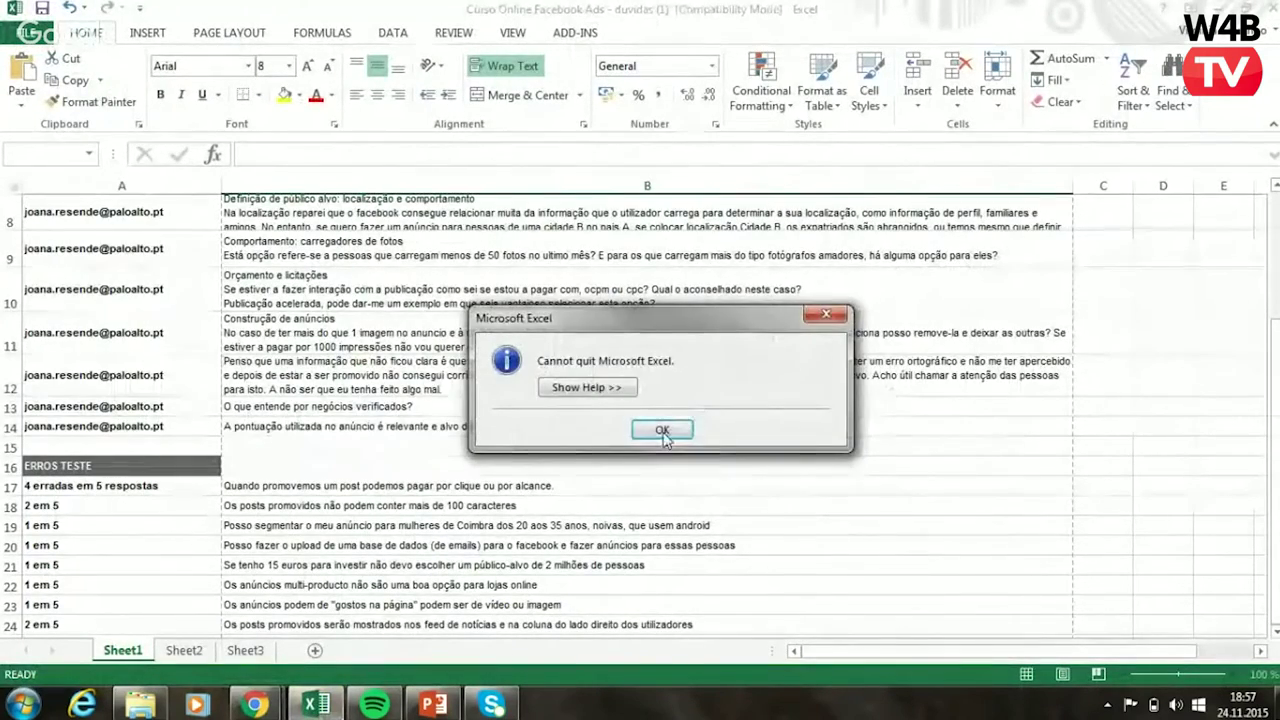
left_click(661, 431)
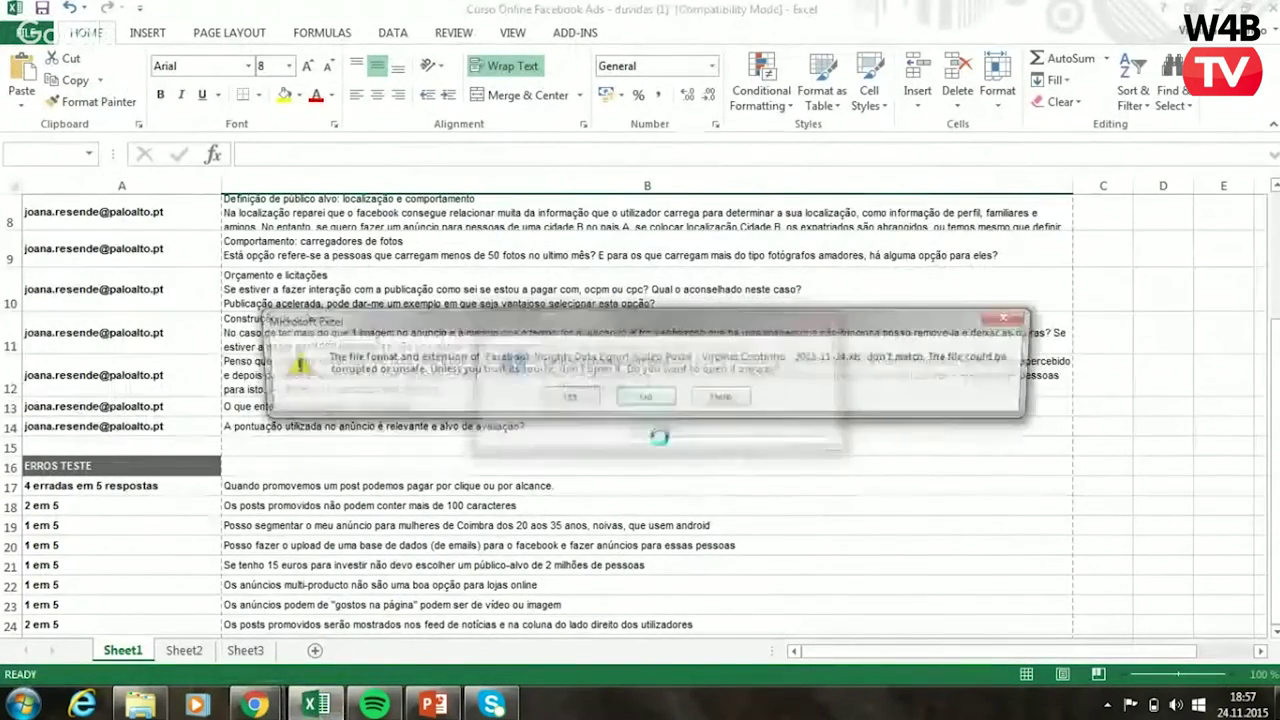
left_click(568, 398)
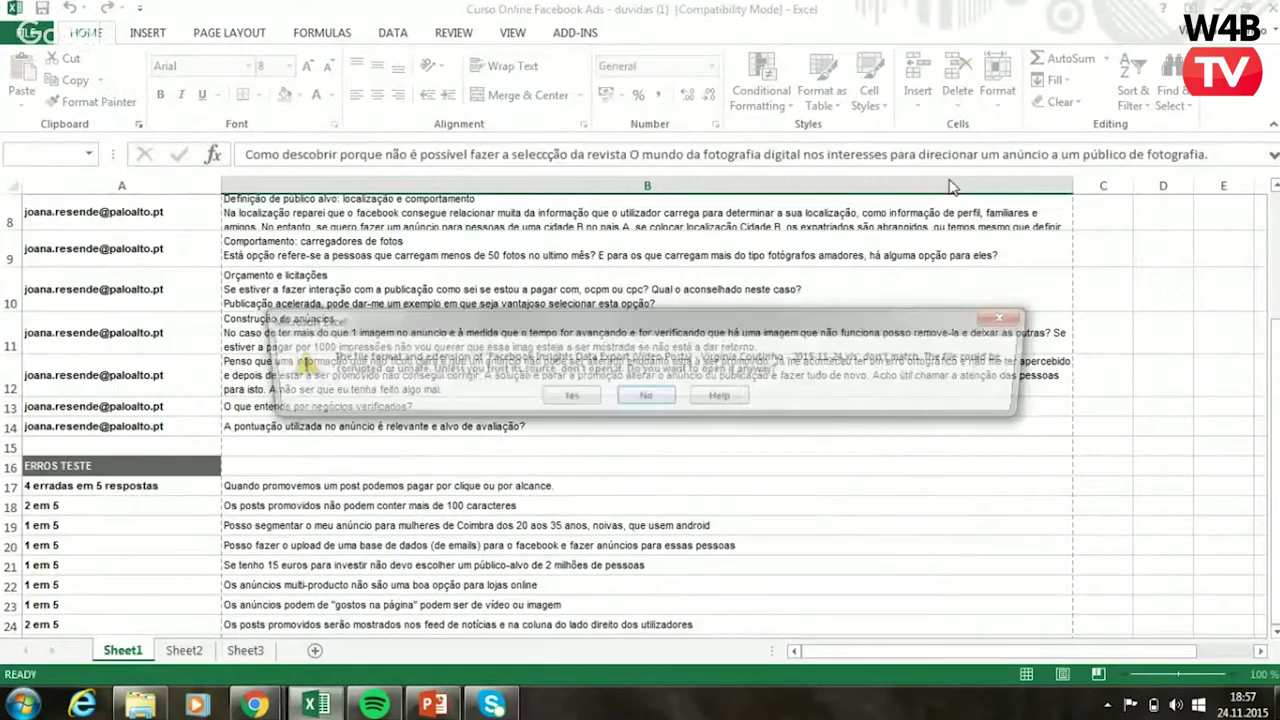
left_click(588, 396)
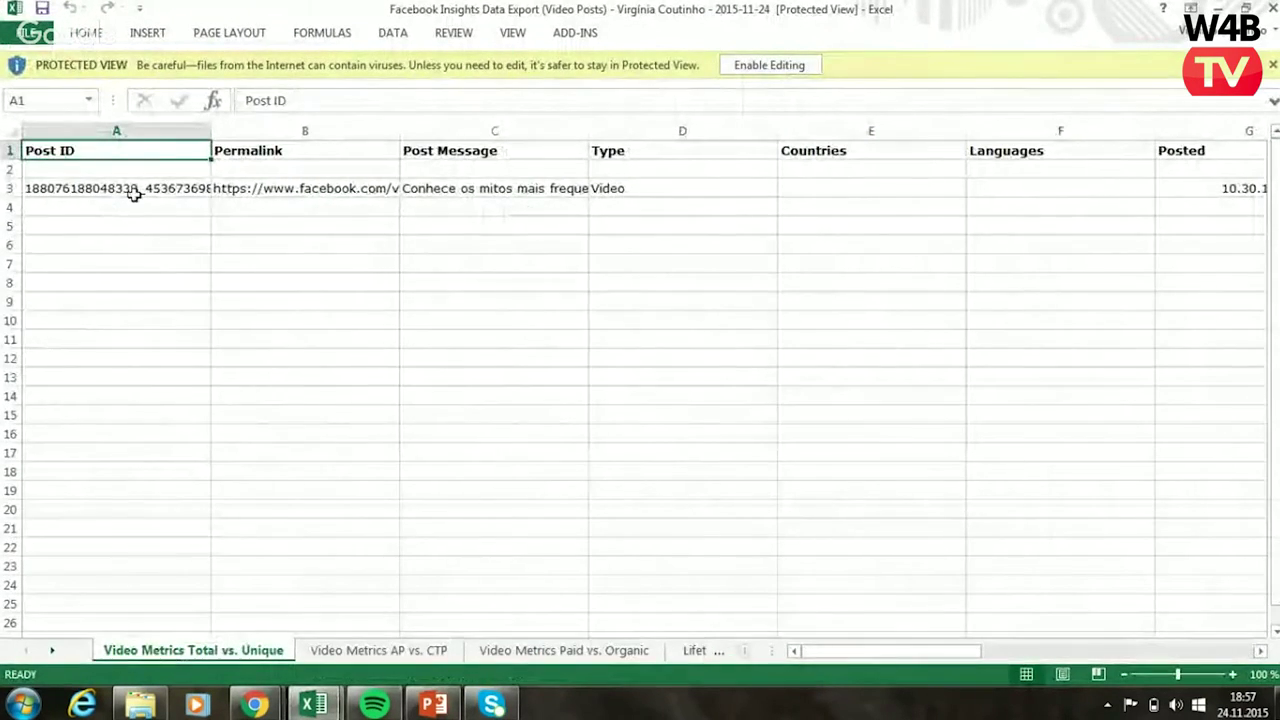
- Examine the exported video's row on the Video Metrics Total vs. Unique sheet, from Post ID to Lifetime Post Total Impressions
left_click(134, 193)
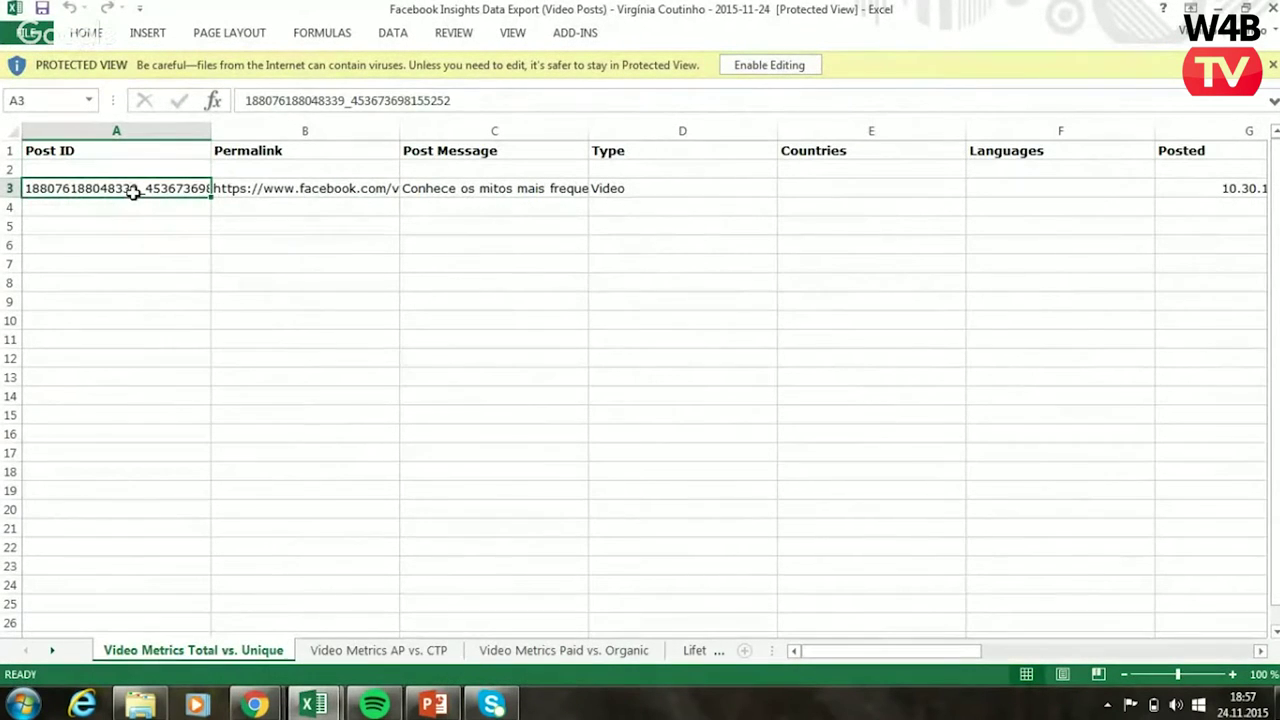
key("Right")
key("Right")
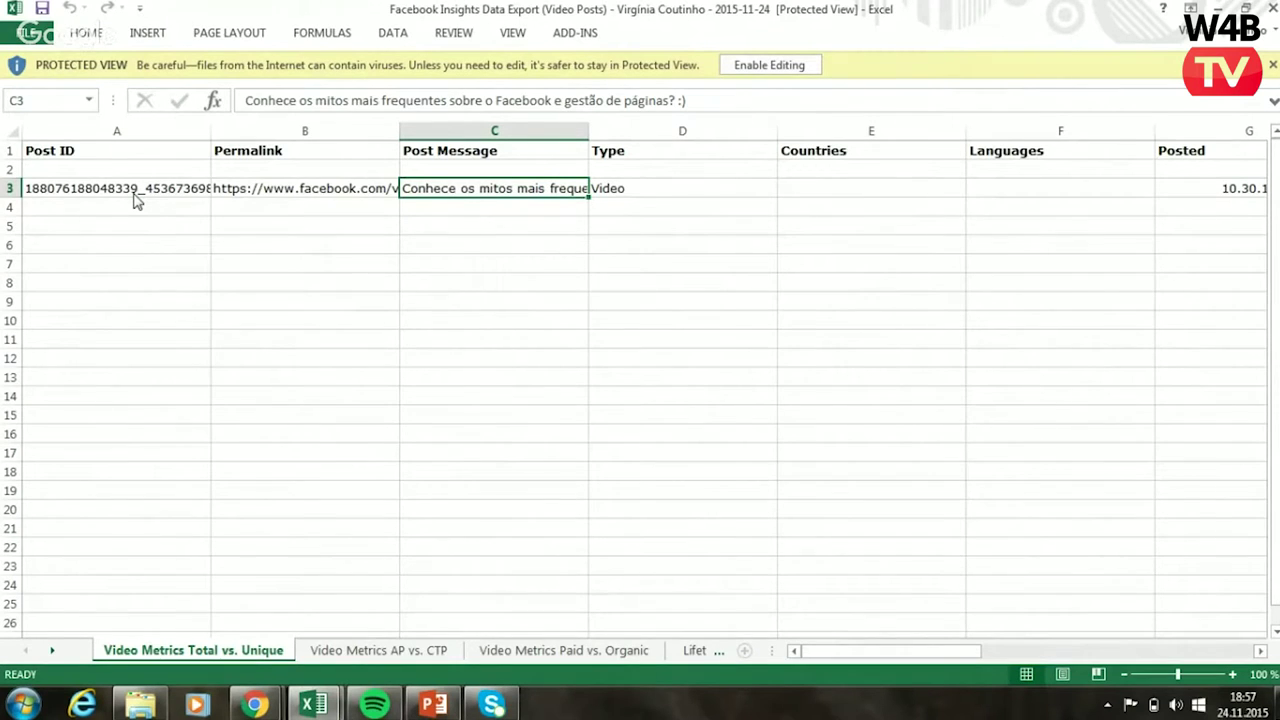
key("Right")
key("Right")
key("Right")
key("Right")
key("Right")
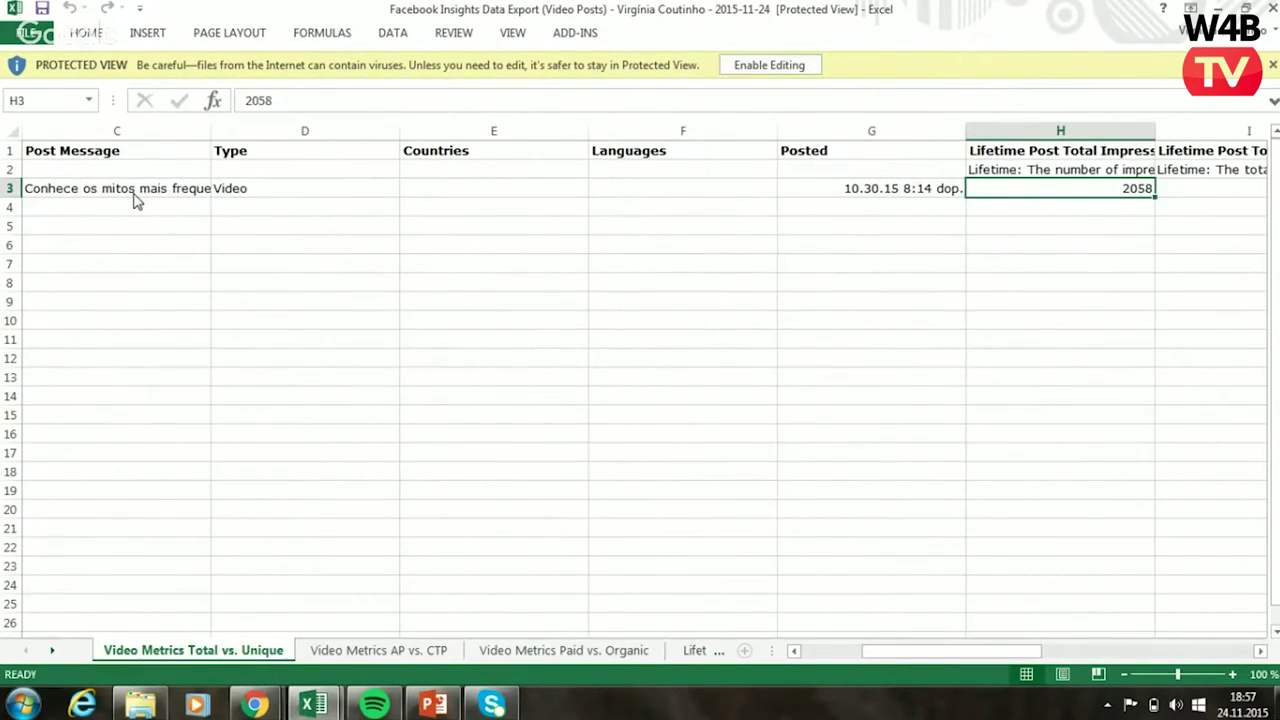
- Read the metric descriptions in row 2 of the Total vs. Unique sheet, from total impressions to unique views to 95%
key("Up")
key("Up")
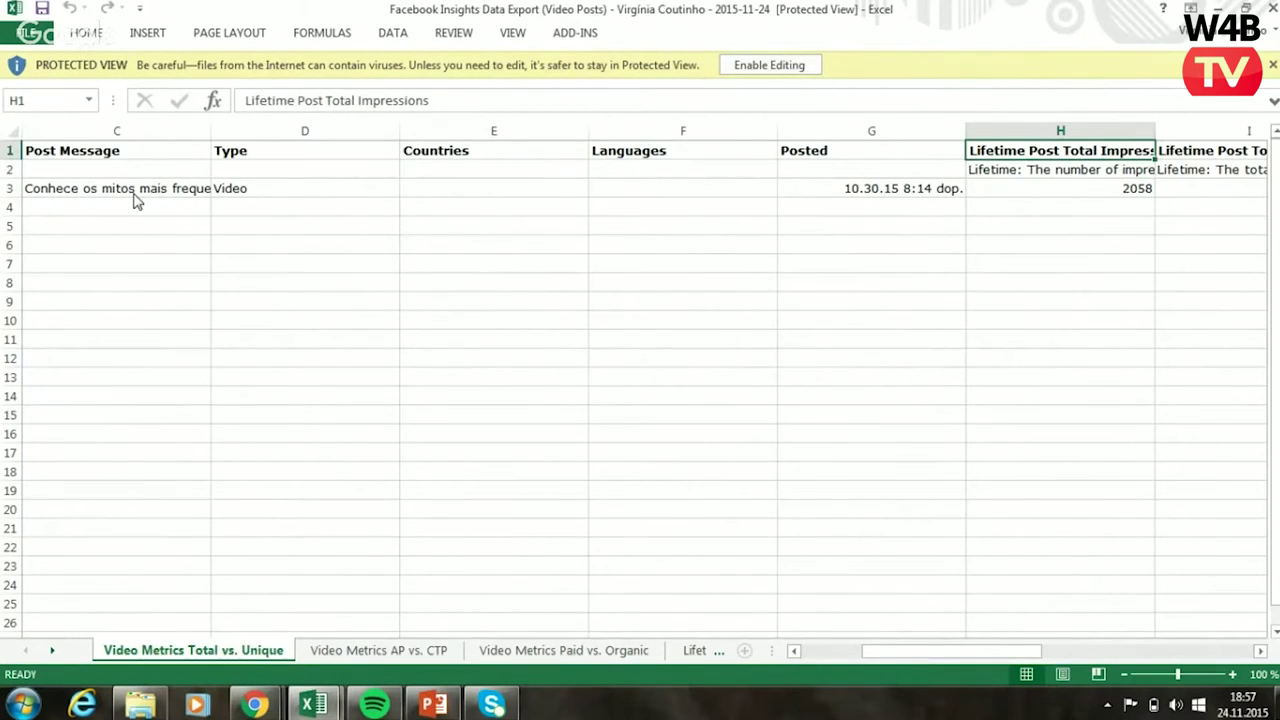
key("Down")
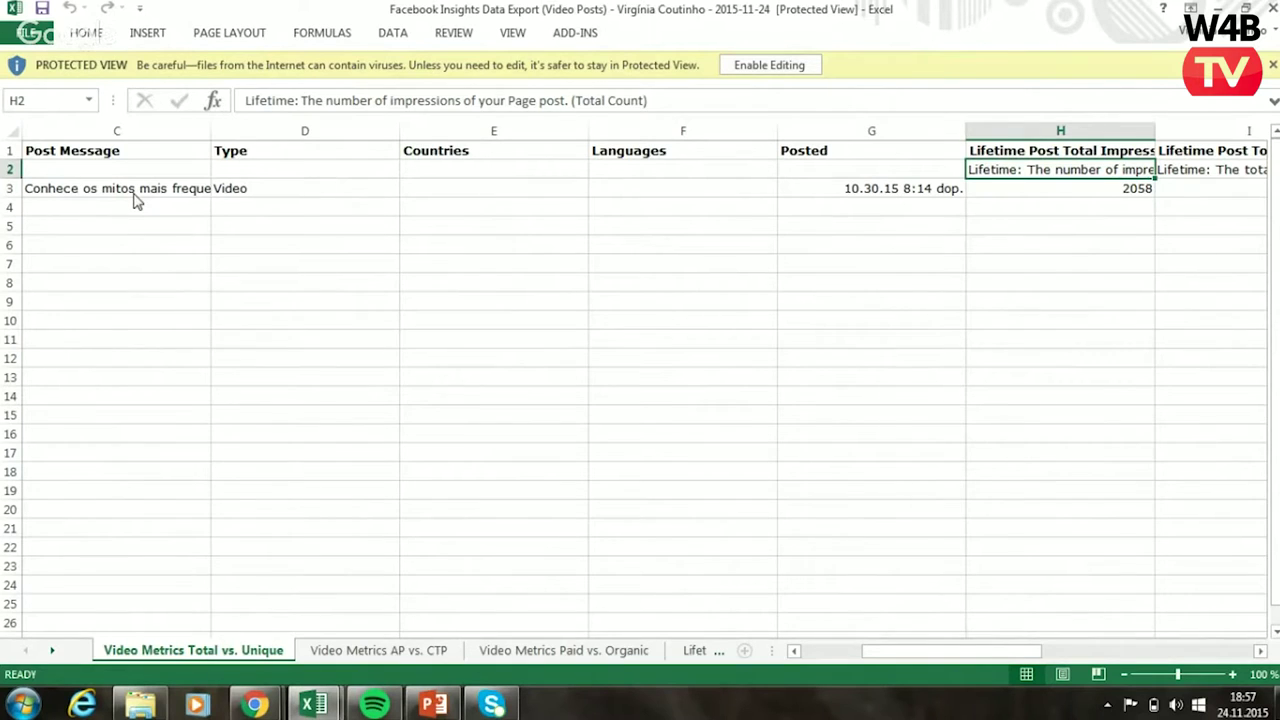
key("Right")
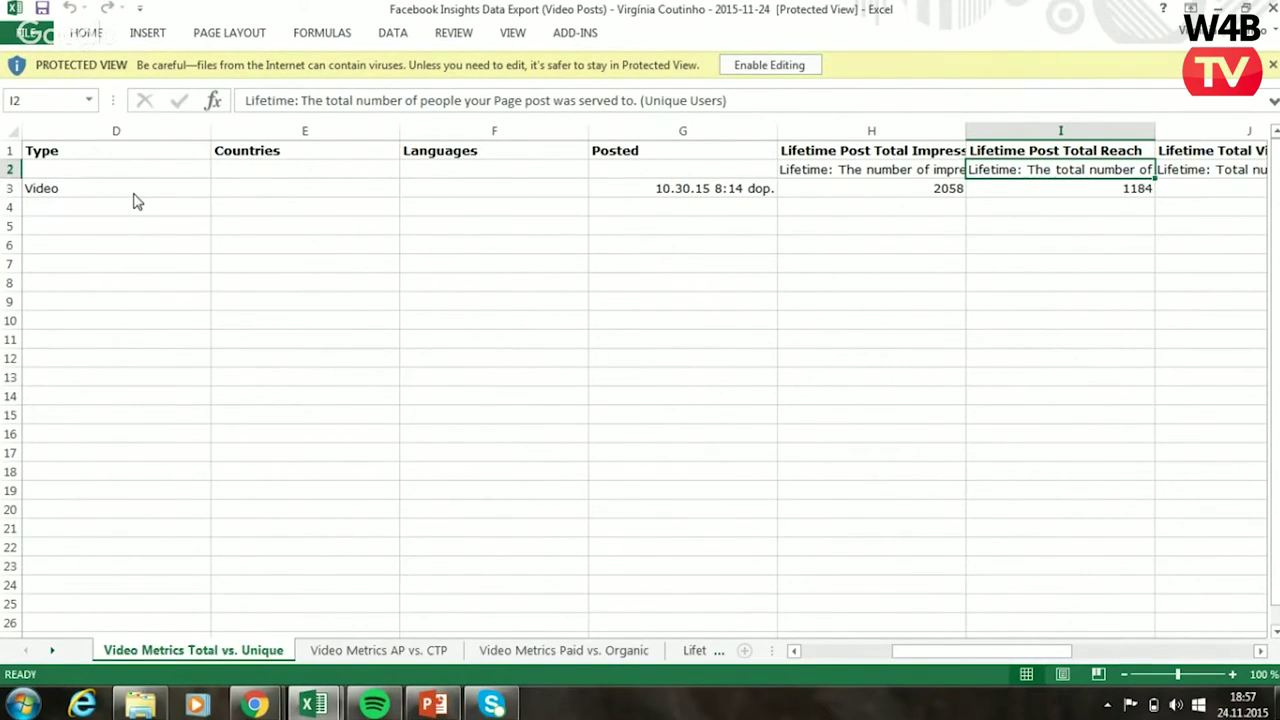
key("Right")
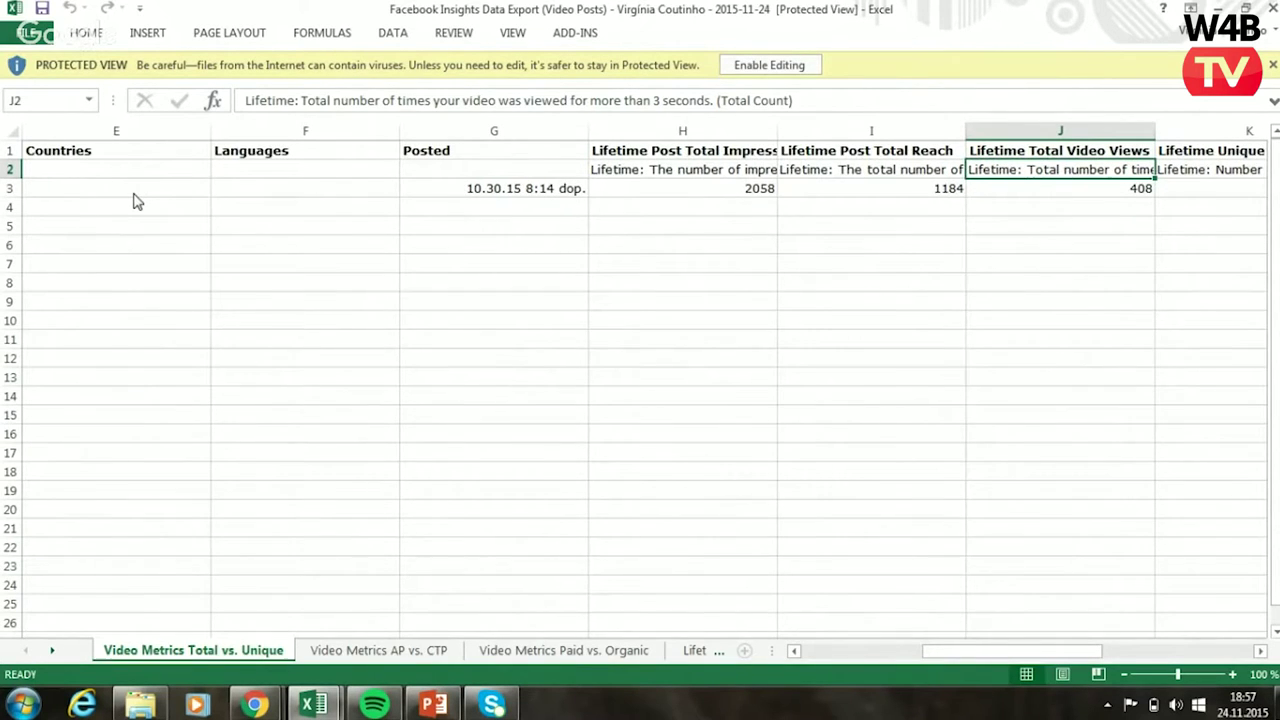
key("Right")
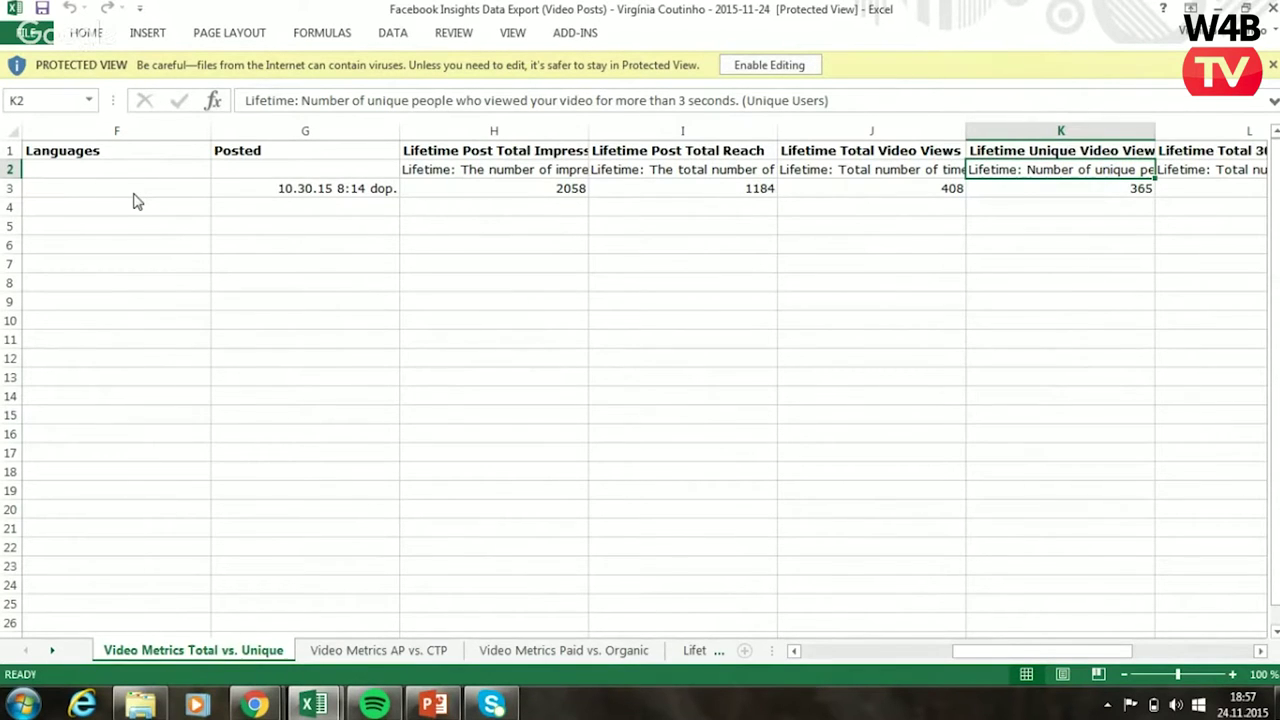
key("Right")
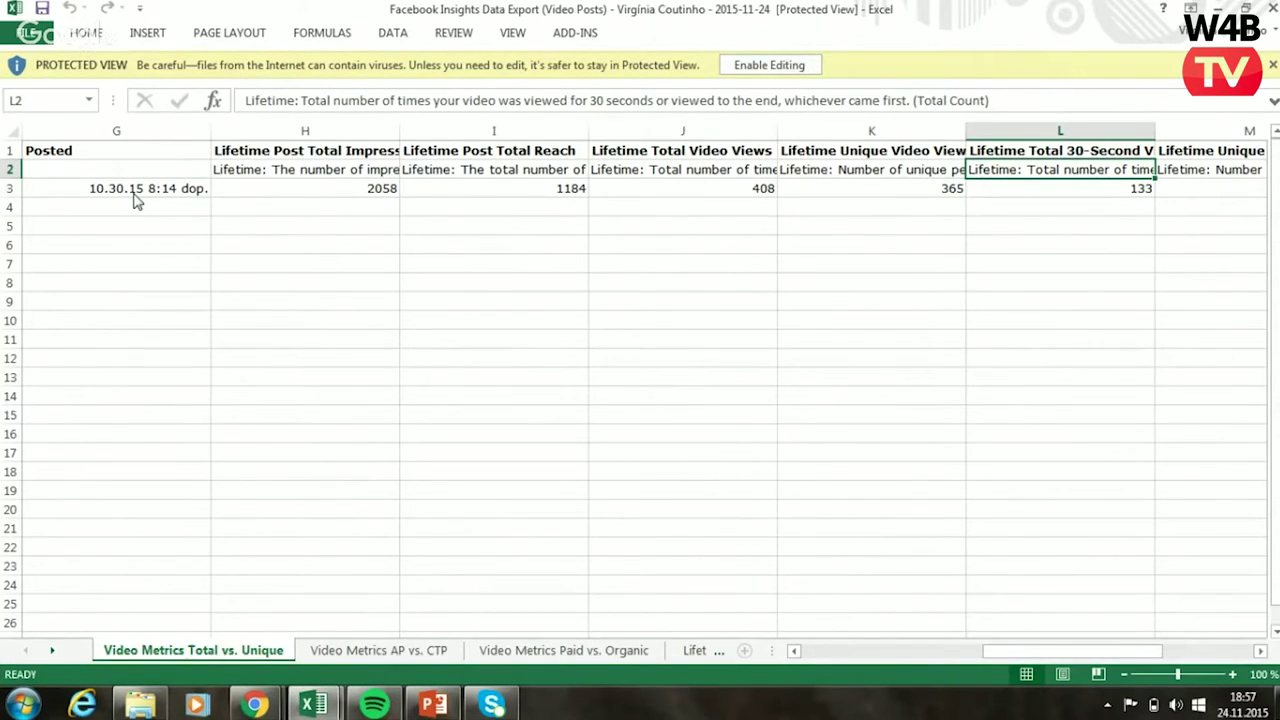
key("Right")
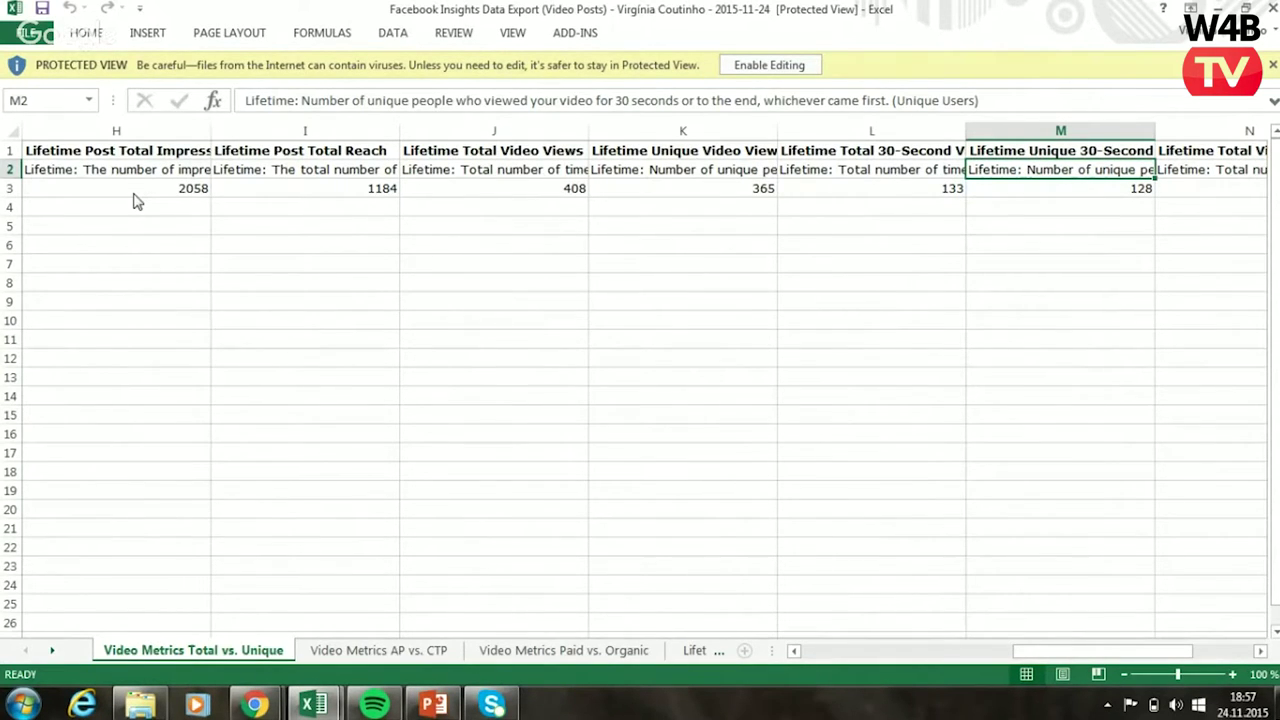
key("Right")
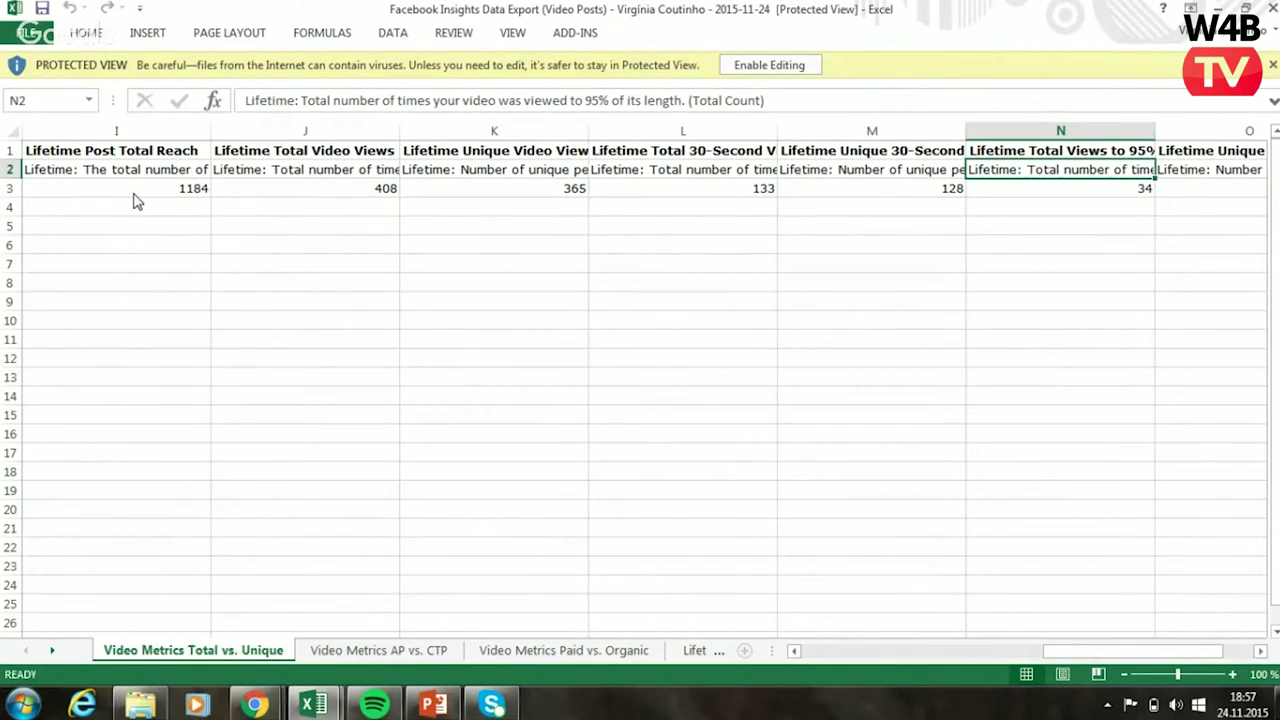
key("Right")
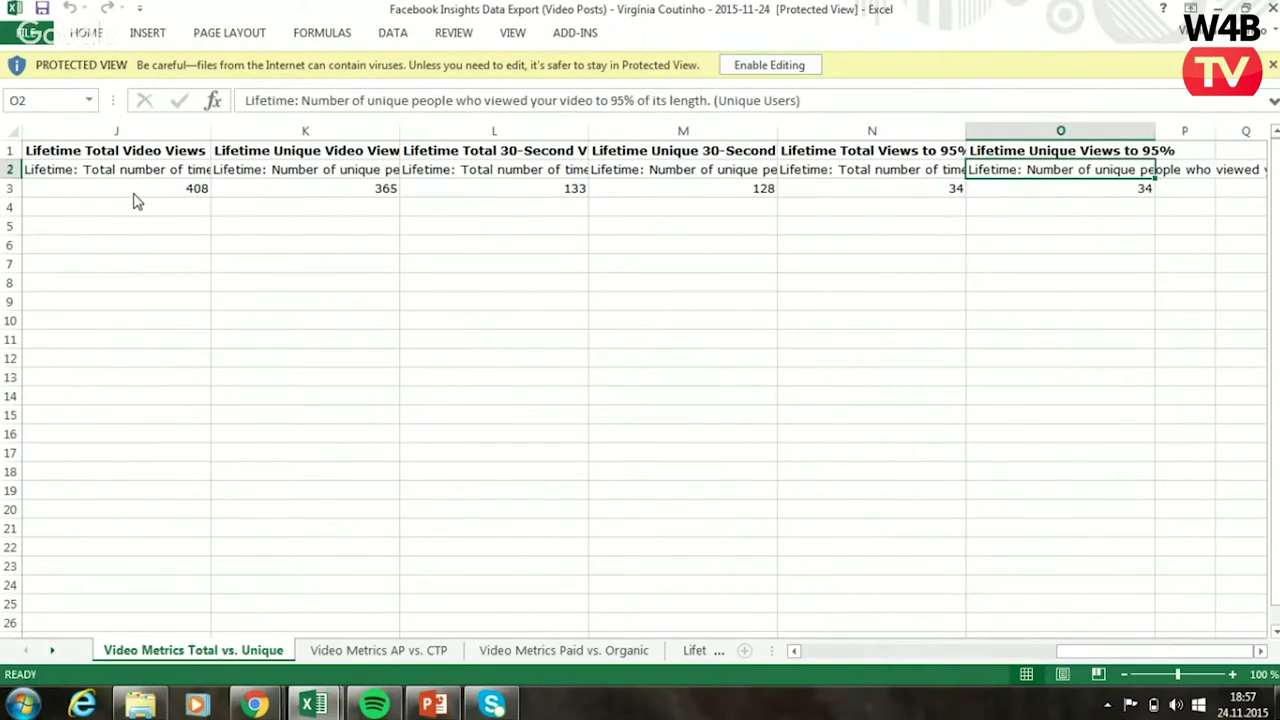
key("Right")
key("Left")
key("Left")
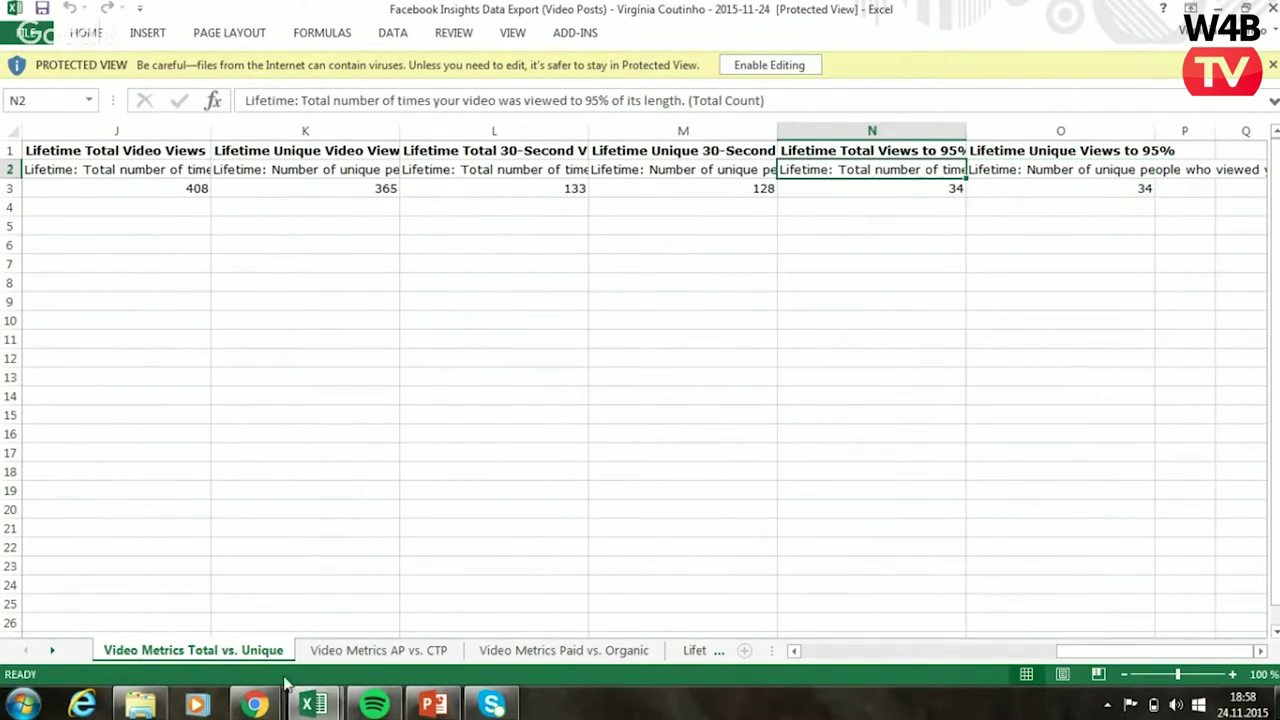
- Examine the video's row across the Video Metrics AP vs. CTP sheet, and return to the Facebook Insights page in the browser
left_click(335, 652)
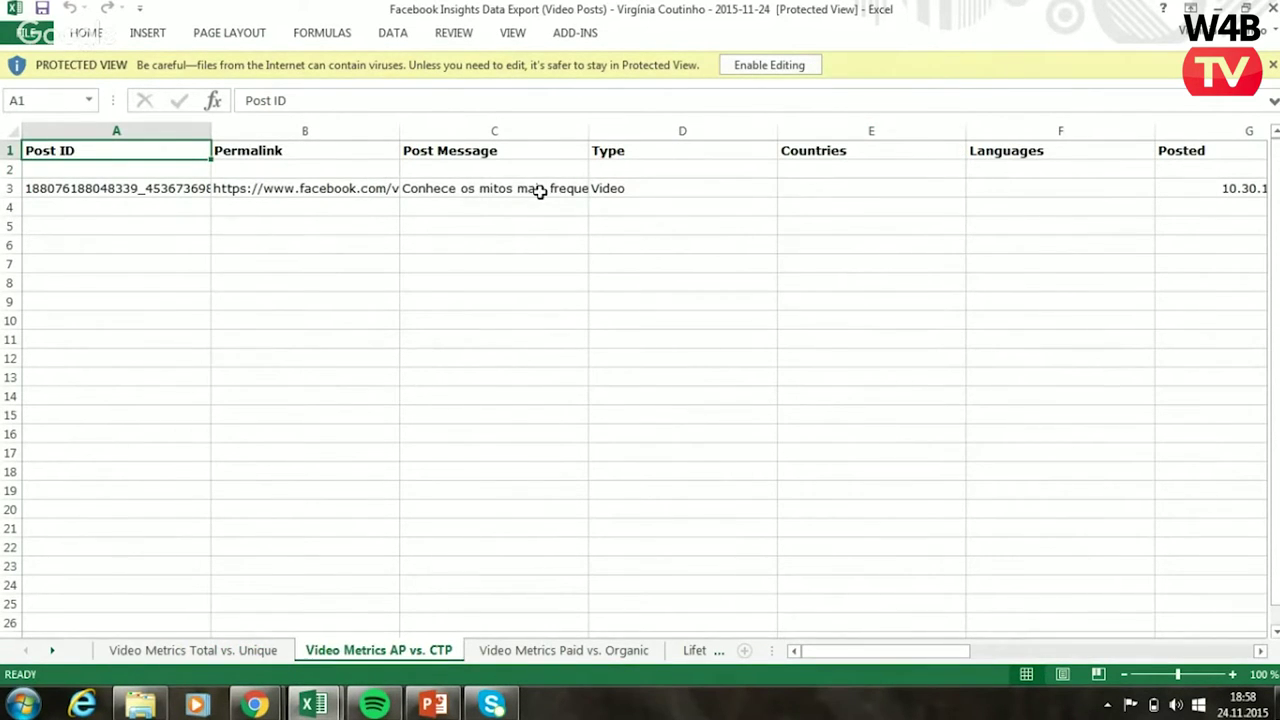
left_click(540, 192)
key("Right")
key("Right")
key("Right")
key("Right")
key("Right")
key("Right")
key("Right")
key("Right")
key("Right")
key("Right")
key("Right")
key("Right")
key("Right")
key("Right")
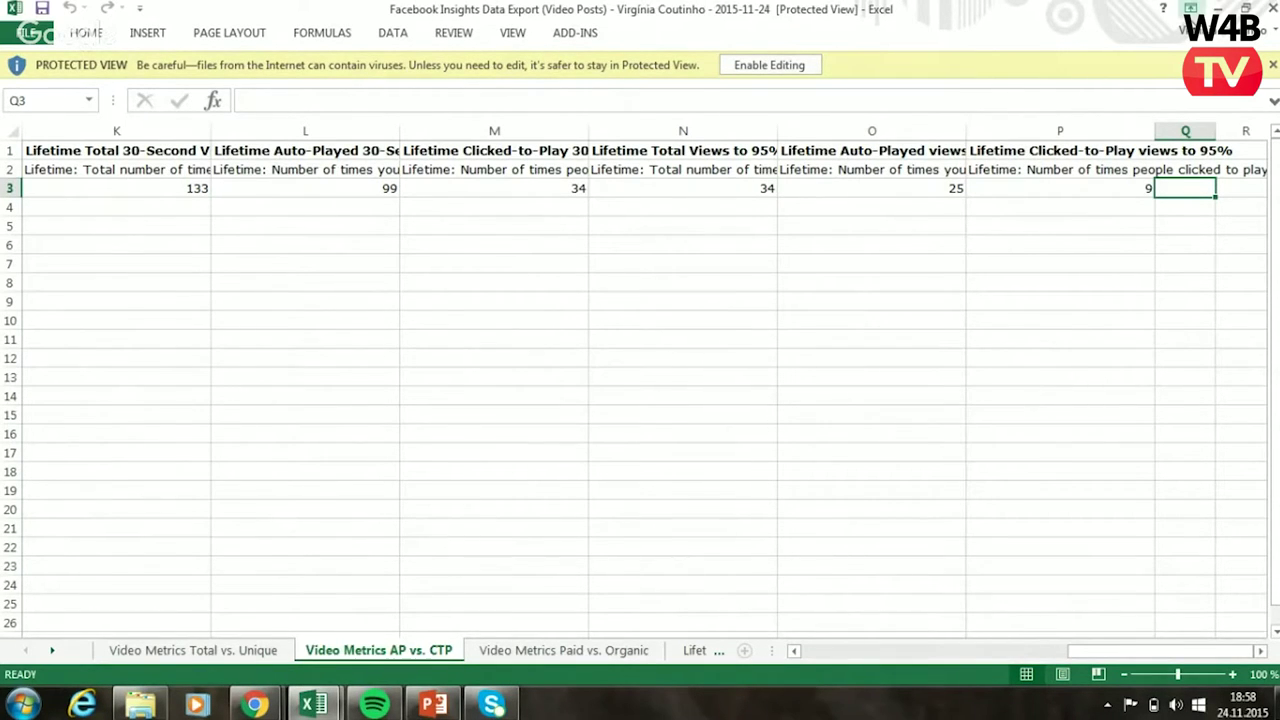
left_click(1218, 8)
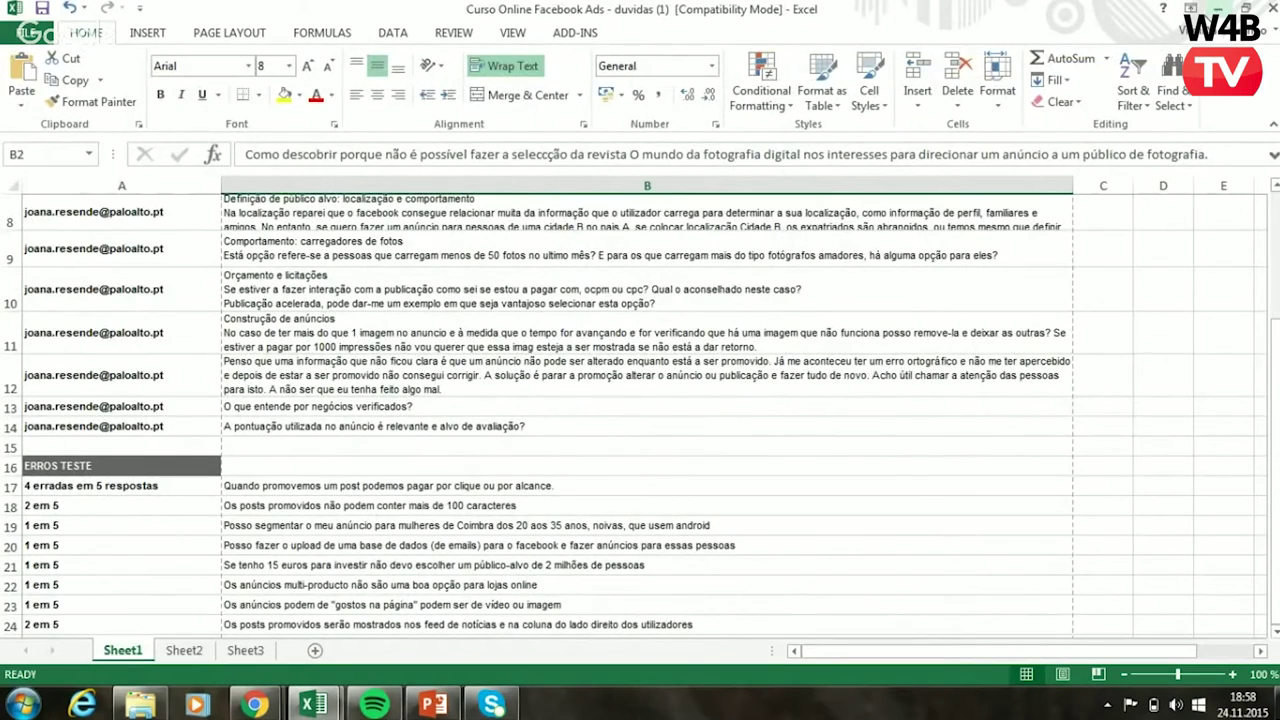
left_click(1218, 8)
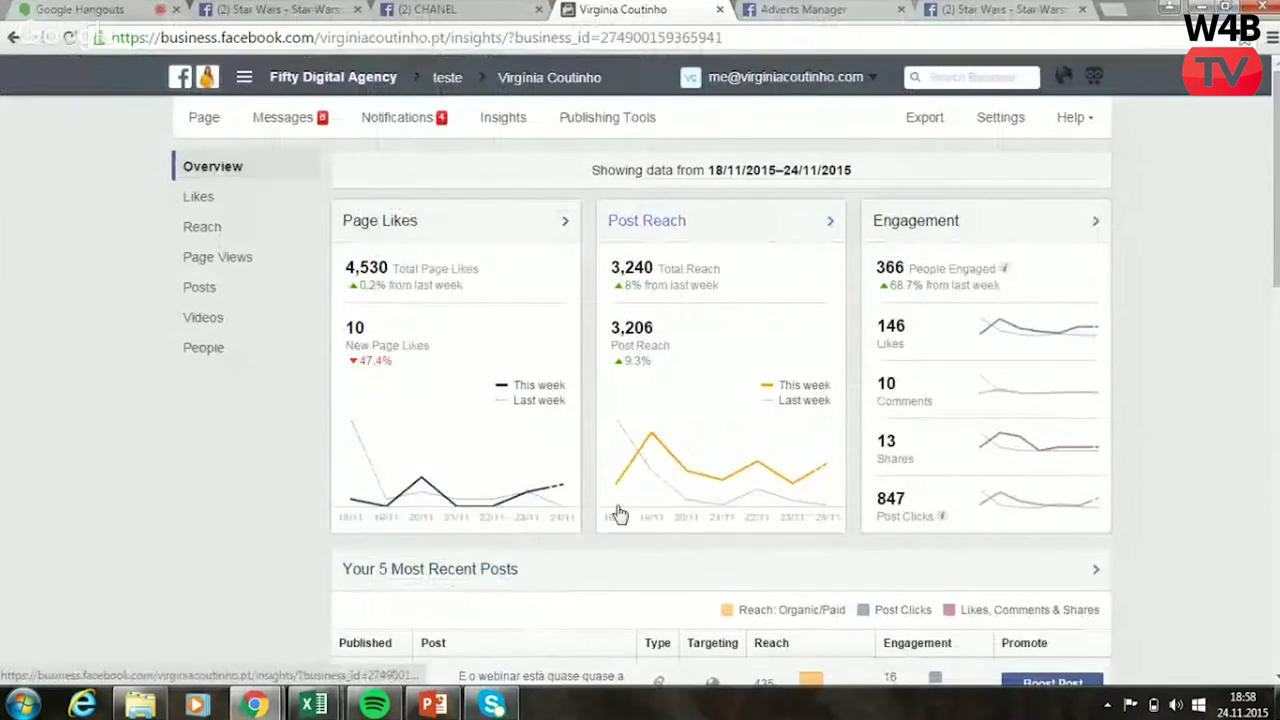
- Close the Star Wars and CHANEL tabs beside Insights, and present the PowerPoint webinar from slide 14 to the "Anúncios de Vídeo" slide
left_click(356, 9)
left_click(356, 9)
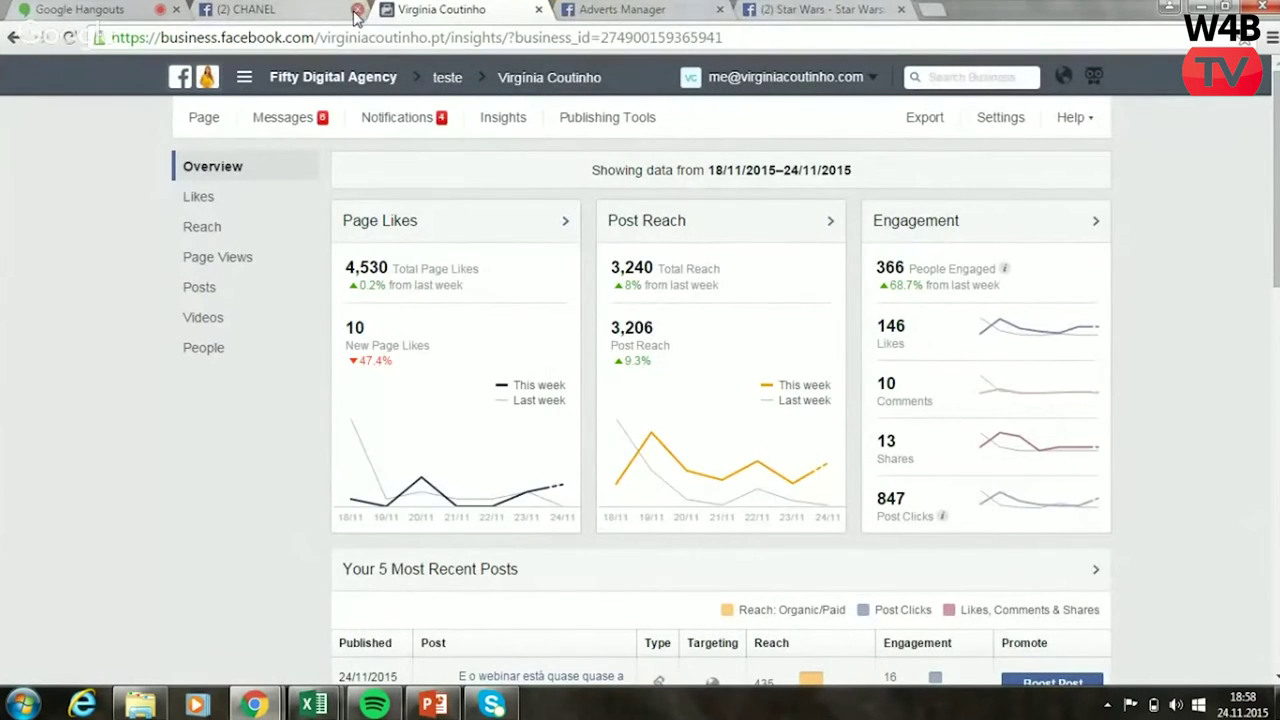
left_click(433, 705)
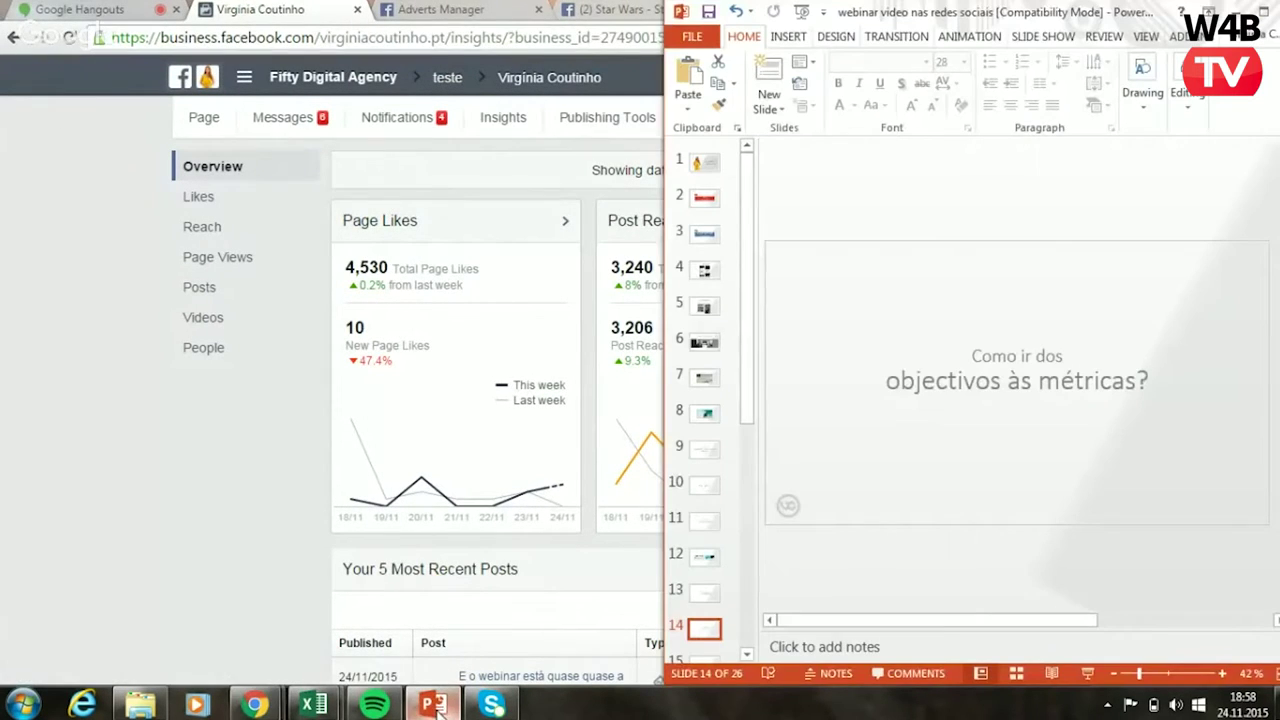
left_click(1087, 674)
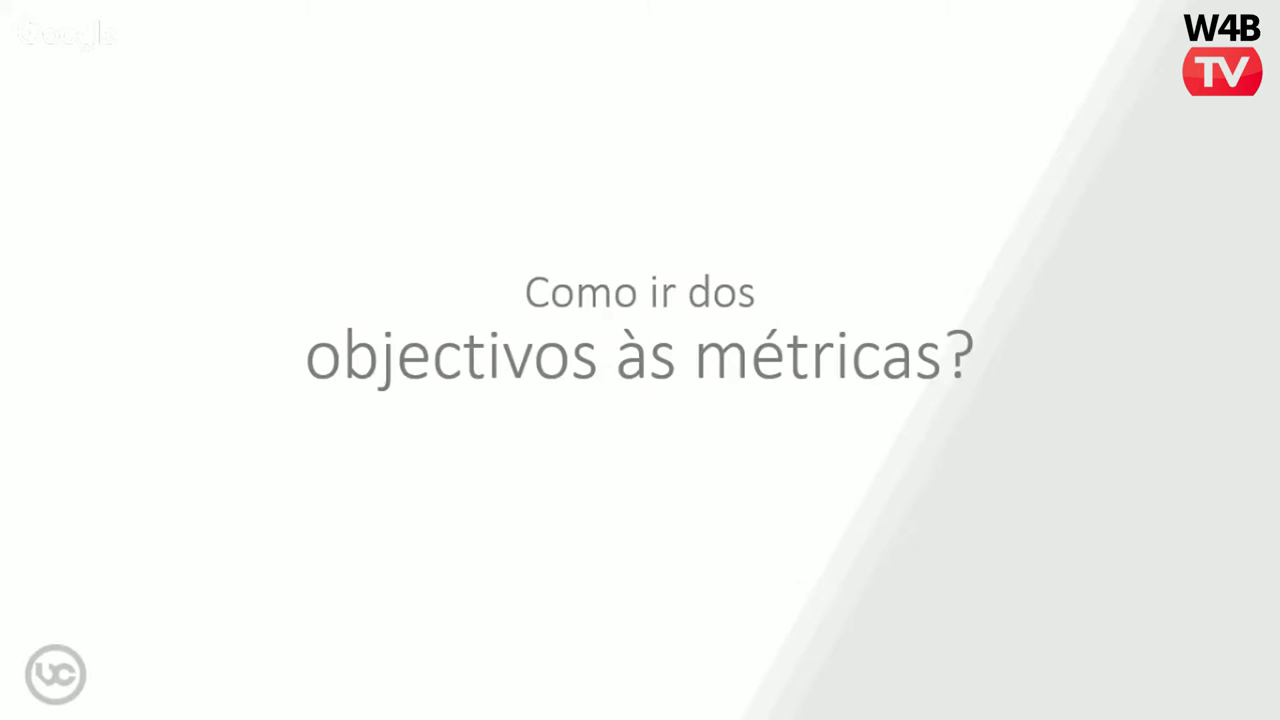
key("Right")
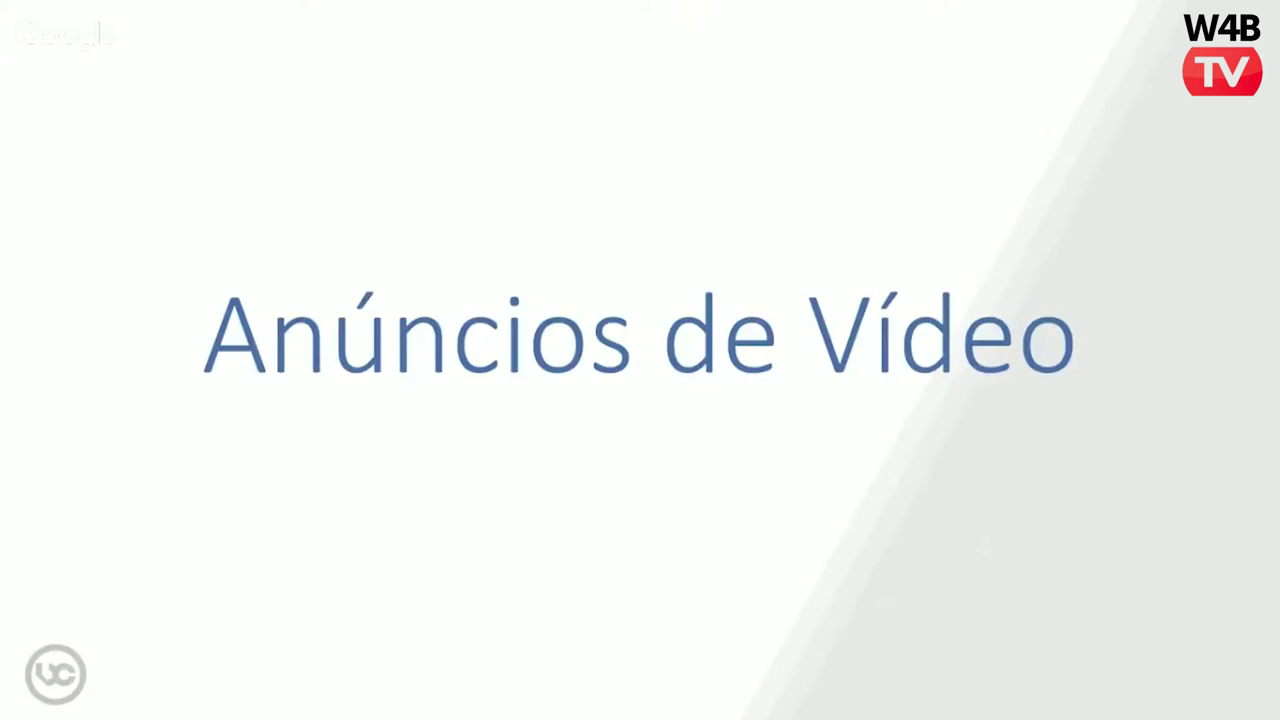
key("Escape")
- In the browser's Adverts Manager, create a campaign with the Get video views objective for the Cao brancooo Page
left_click(470, 18)
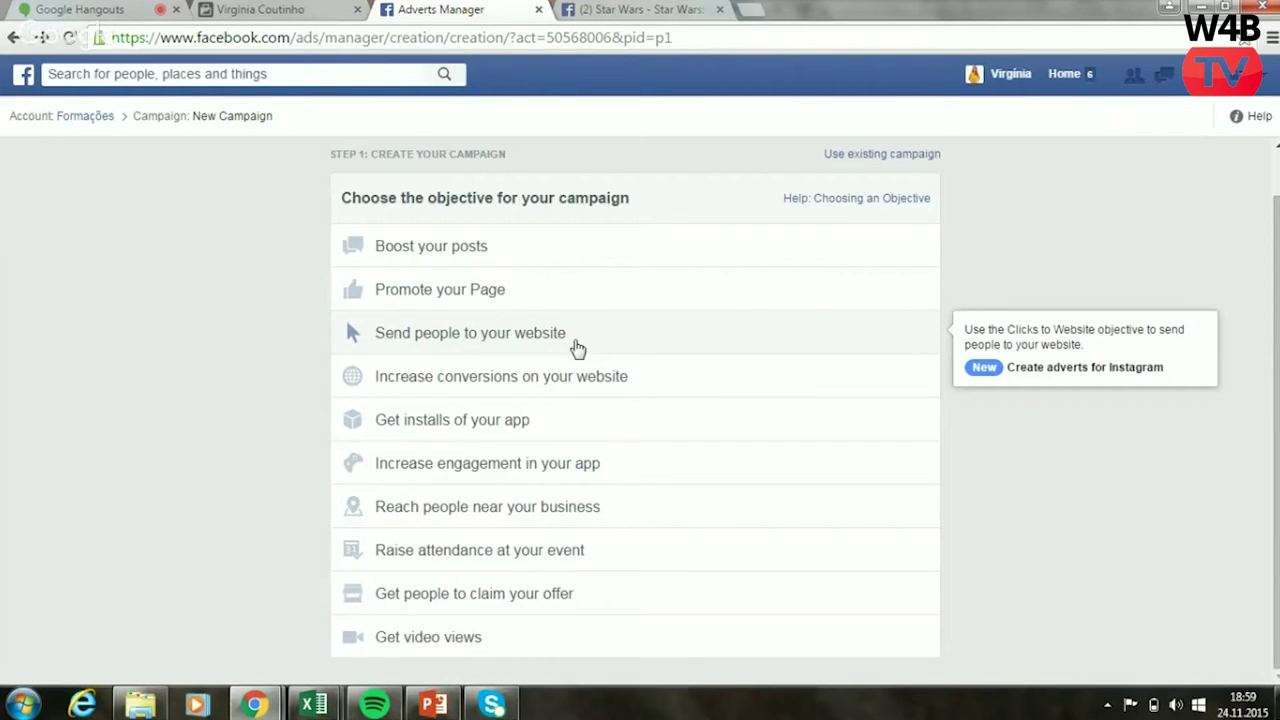
left_click(370, 645)
left_click(728, 498)
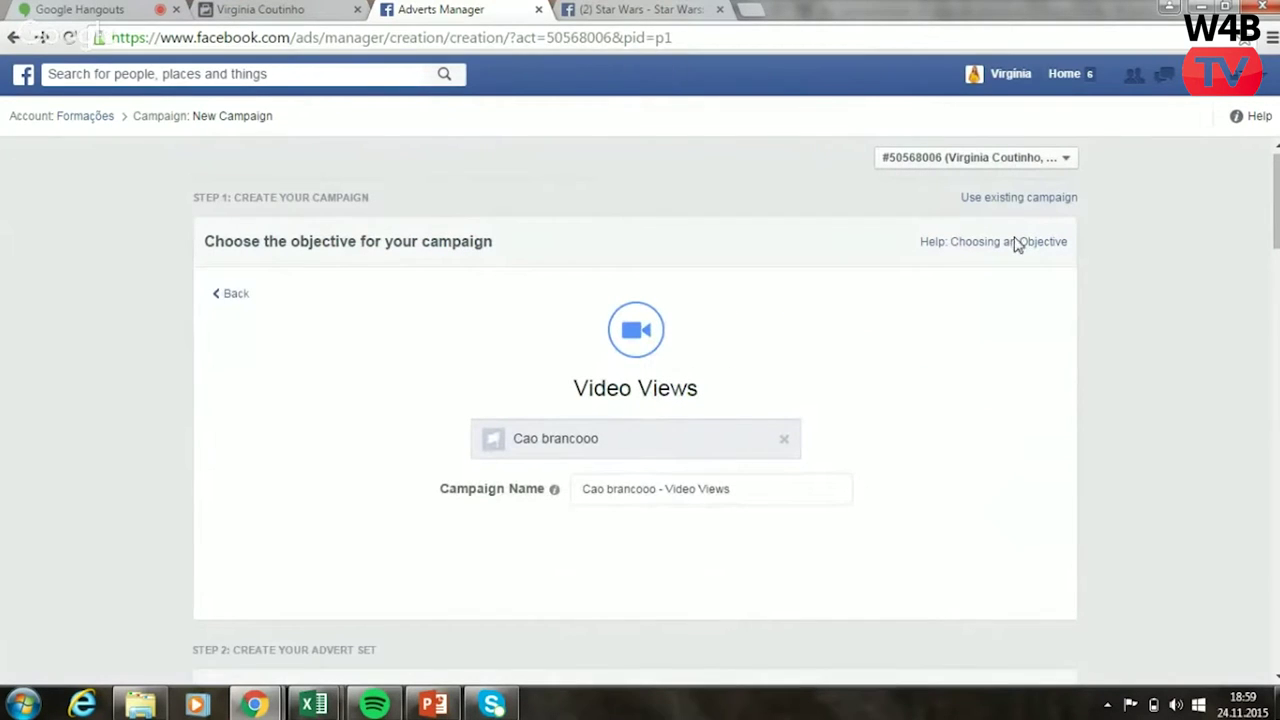
- Examine the campaign form's audience, budget, bidding, scheduling and delivery settings, plus the video specs, call to action and advert placements
scroll(1276, 195, "down", 2)
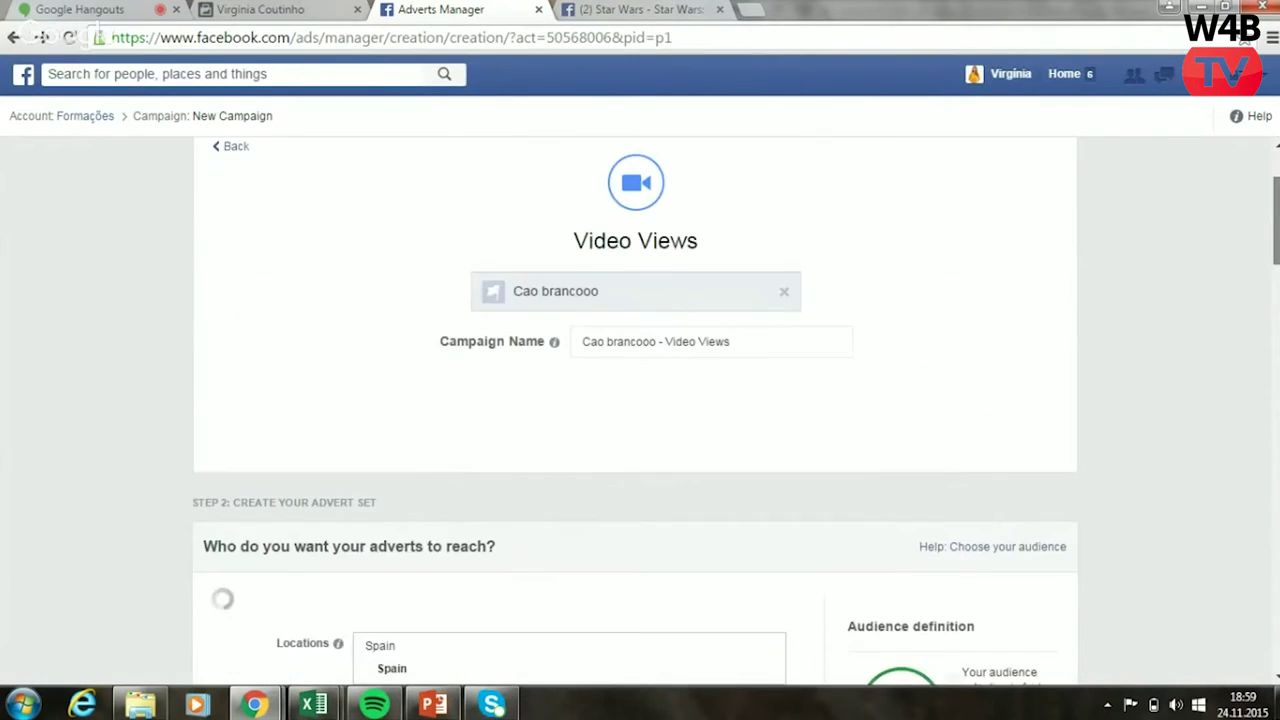
scroll(1276, 195, "down", 10)
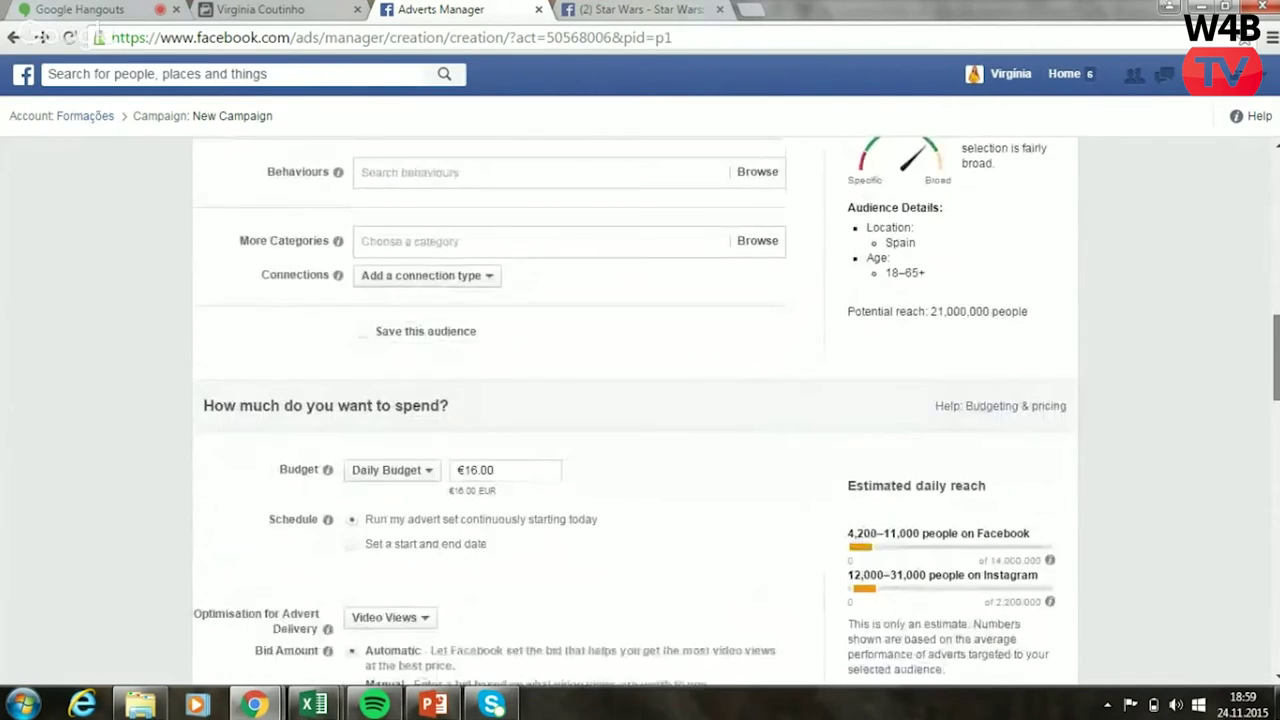
scroll(640, 410, "down", 2)
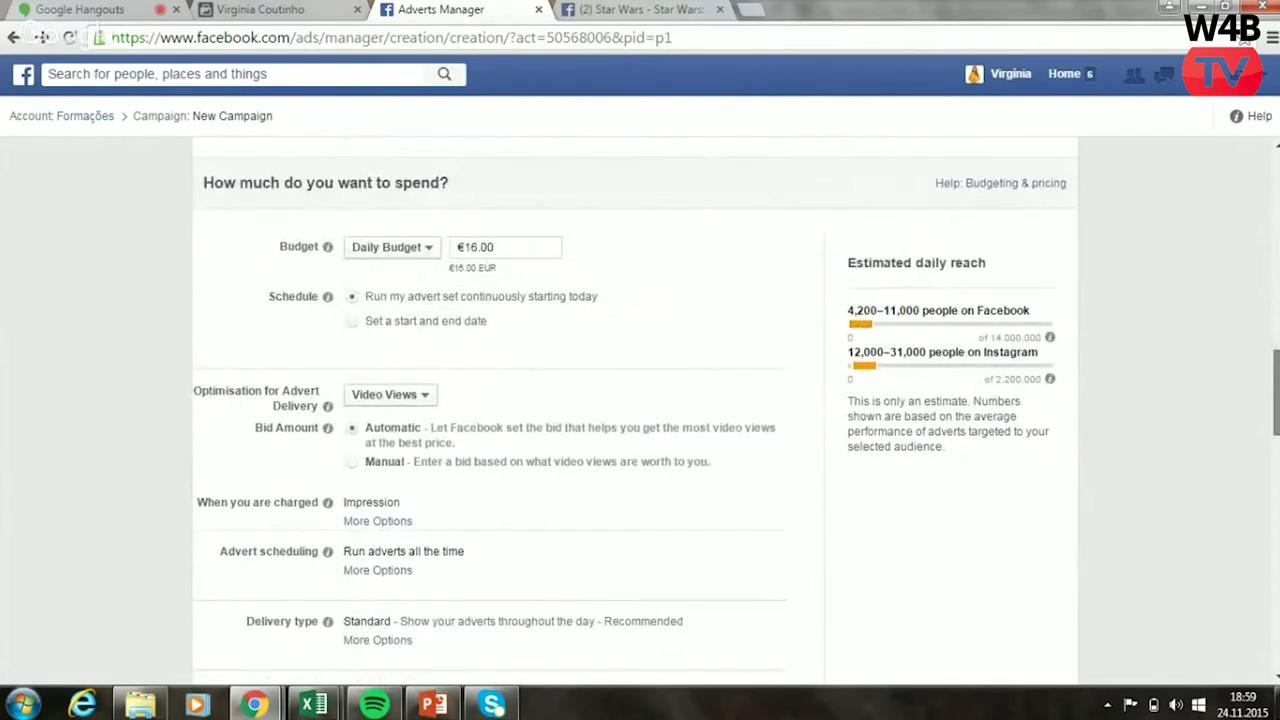
scroll(886, 323, "down", 2)
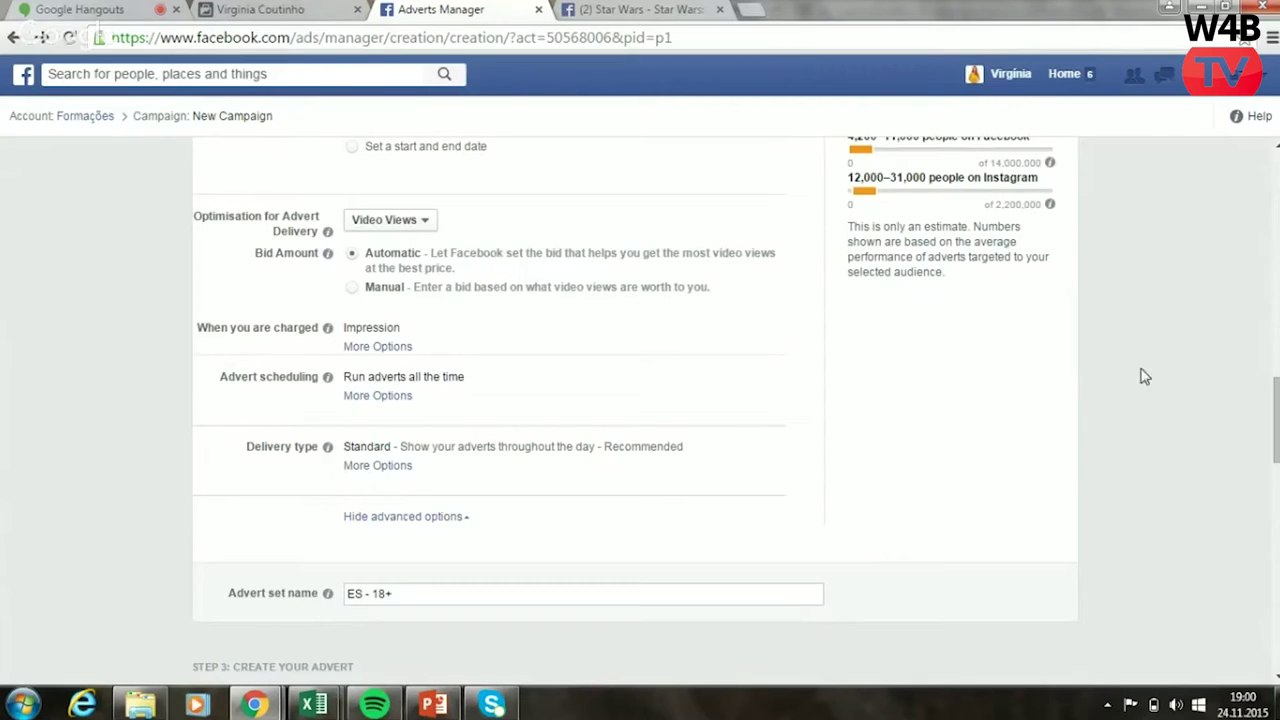
scroll(1143, 371, "down", 2)
scroll(1150, 450, "down", 4)
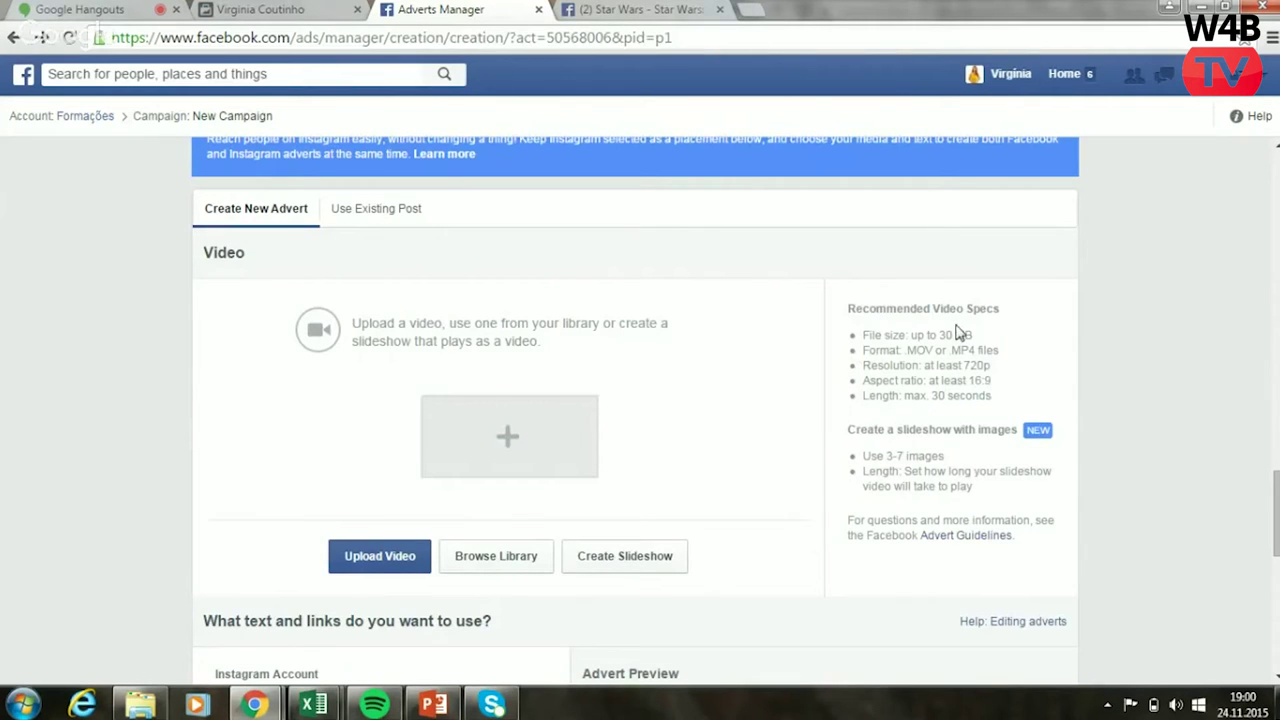
left_click_drag(1274, 490, 1274, 560)
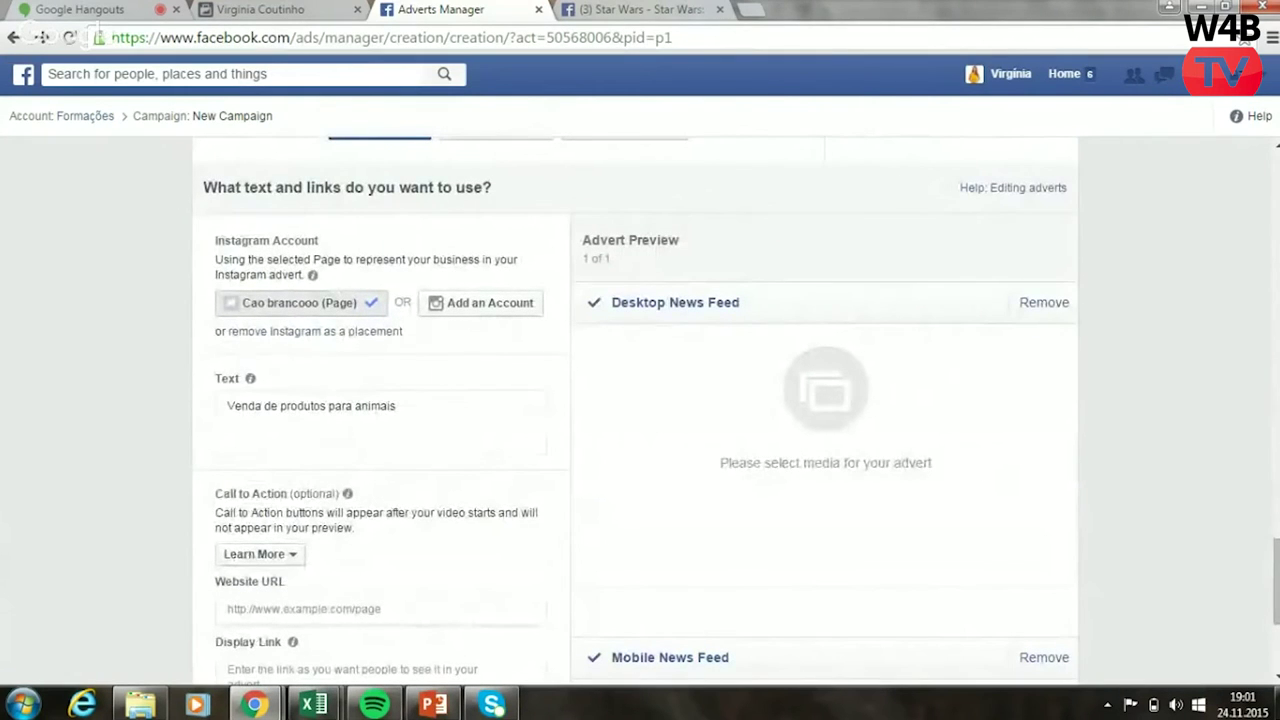
left_click_drag(1275, 580, 1275, 616)
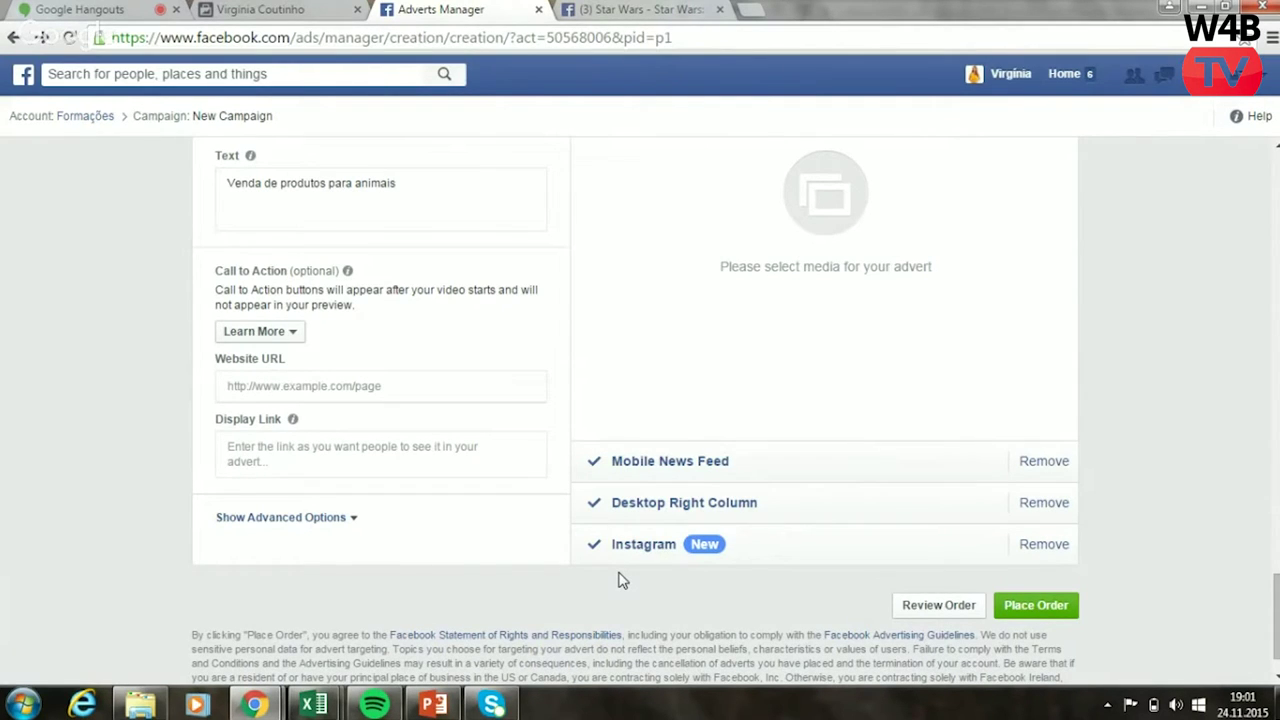
- Start a slideshow for the advert's video with three library images: the light blue Oferta banner and the red 75 and 50 banners
left_click_drag(1275, 615, 1276, 505)
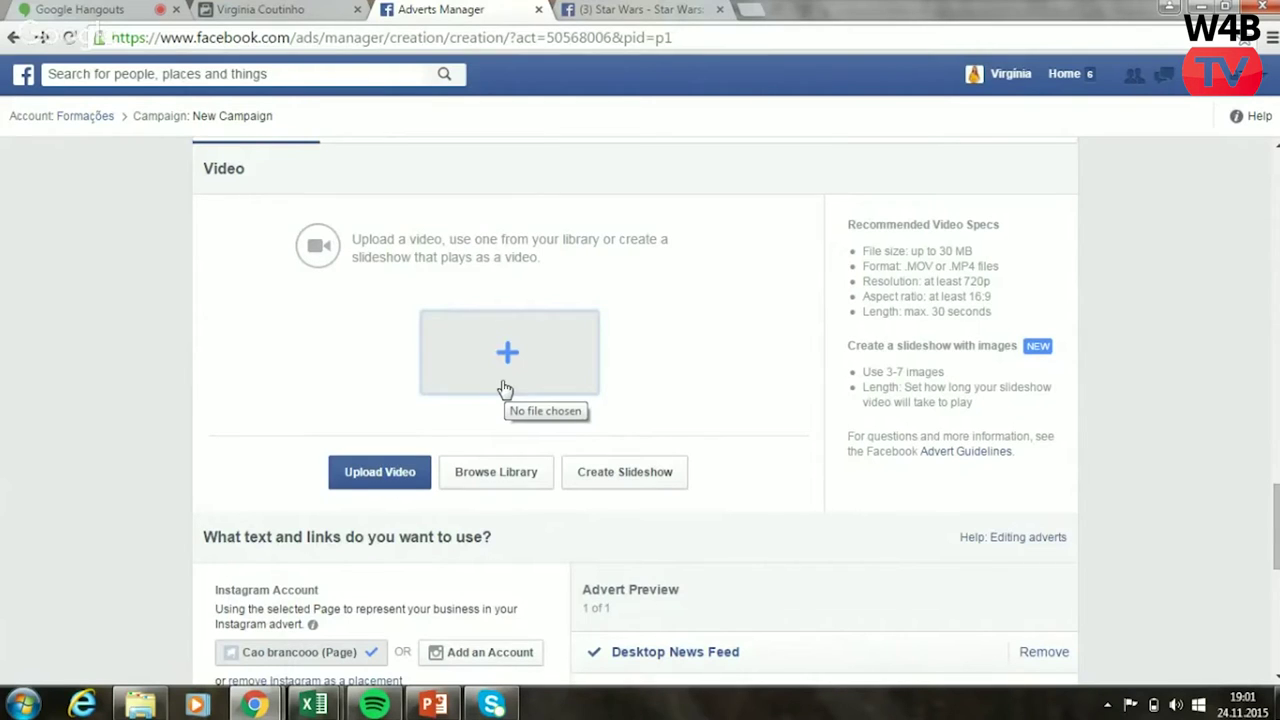
left_click(648, 476)
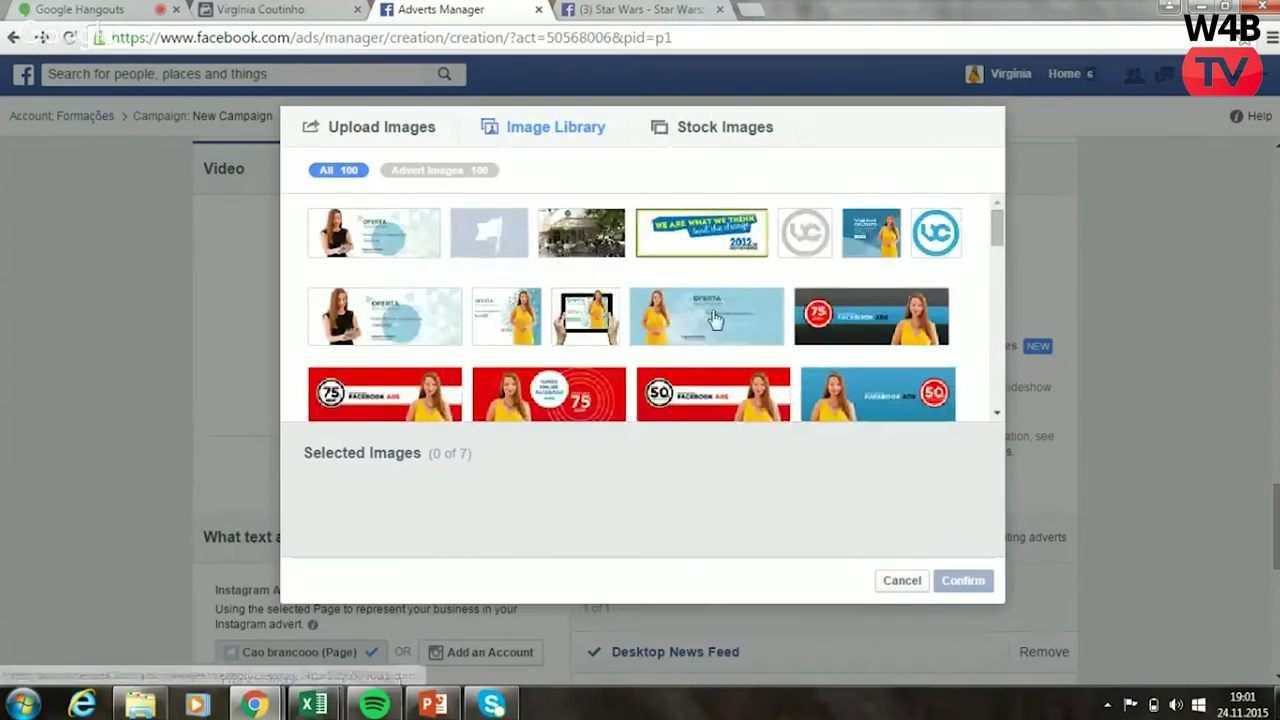
left_click(708, 313)
left_click(571, 392)
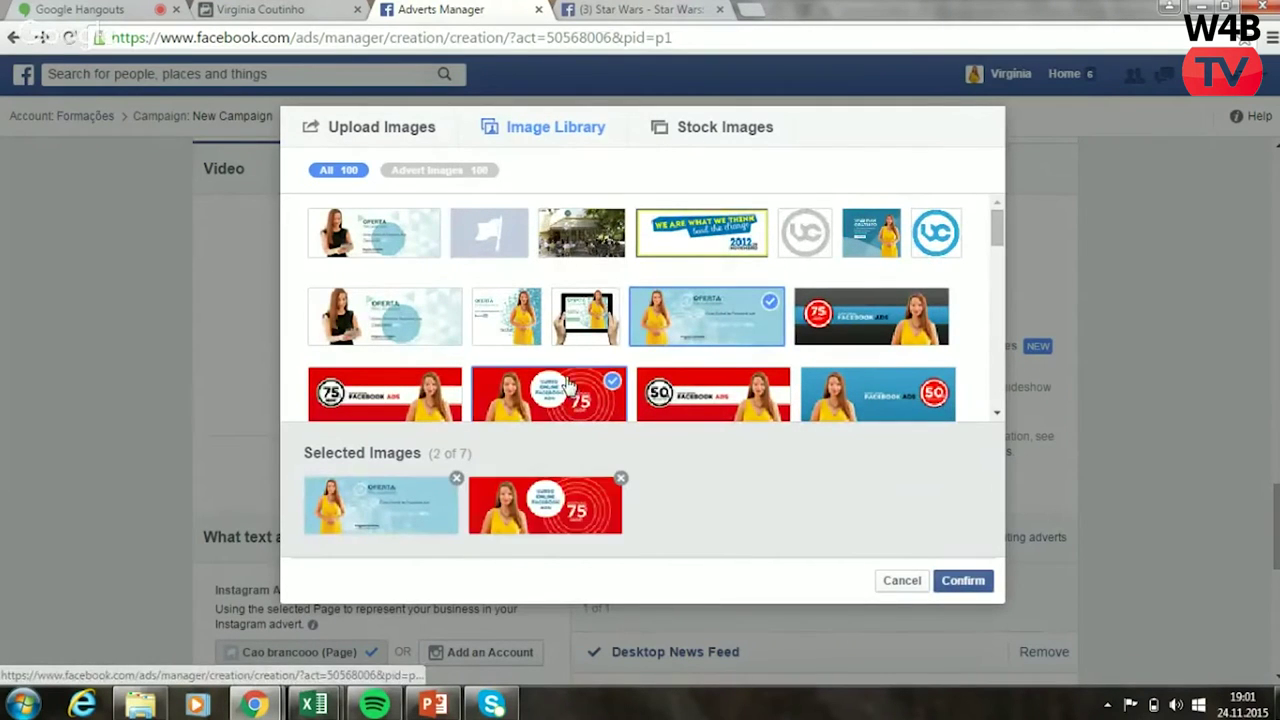
left_click(720, 394)
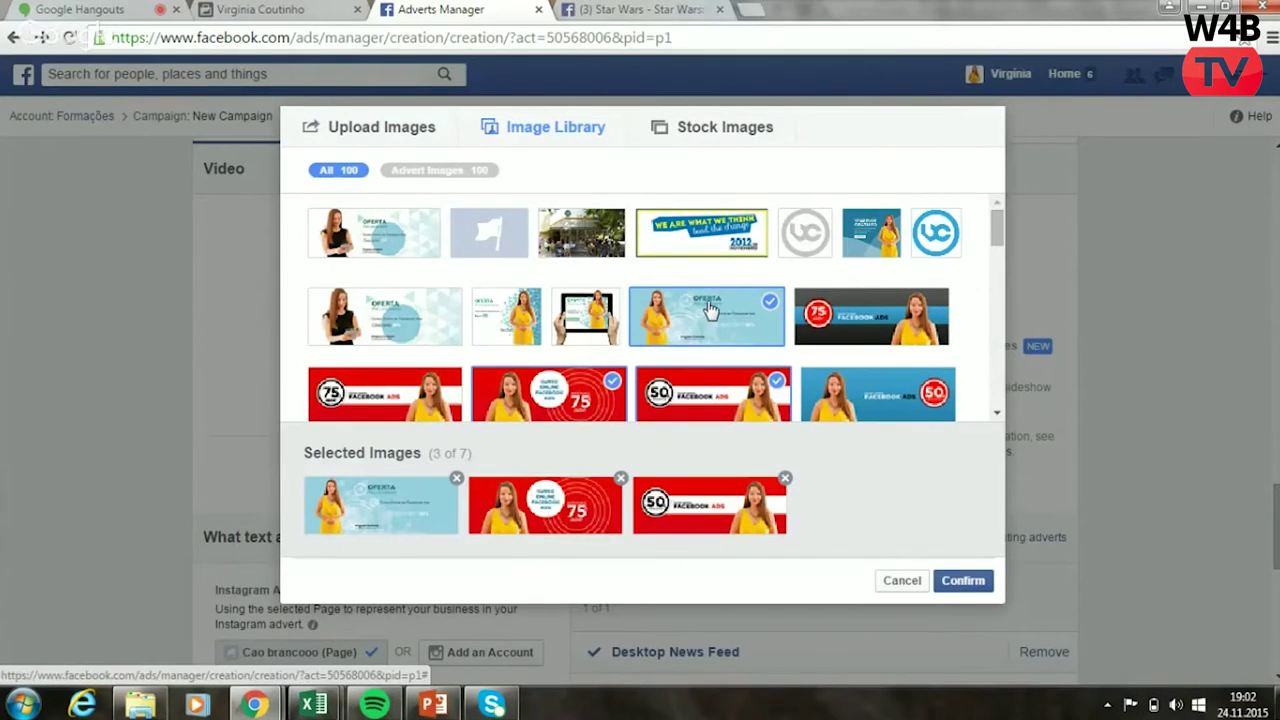
left_click(963, 581)
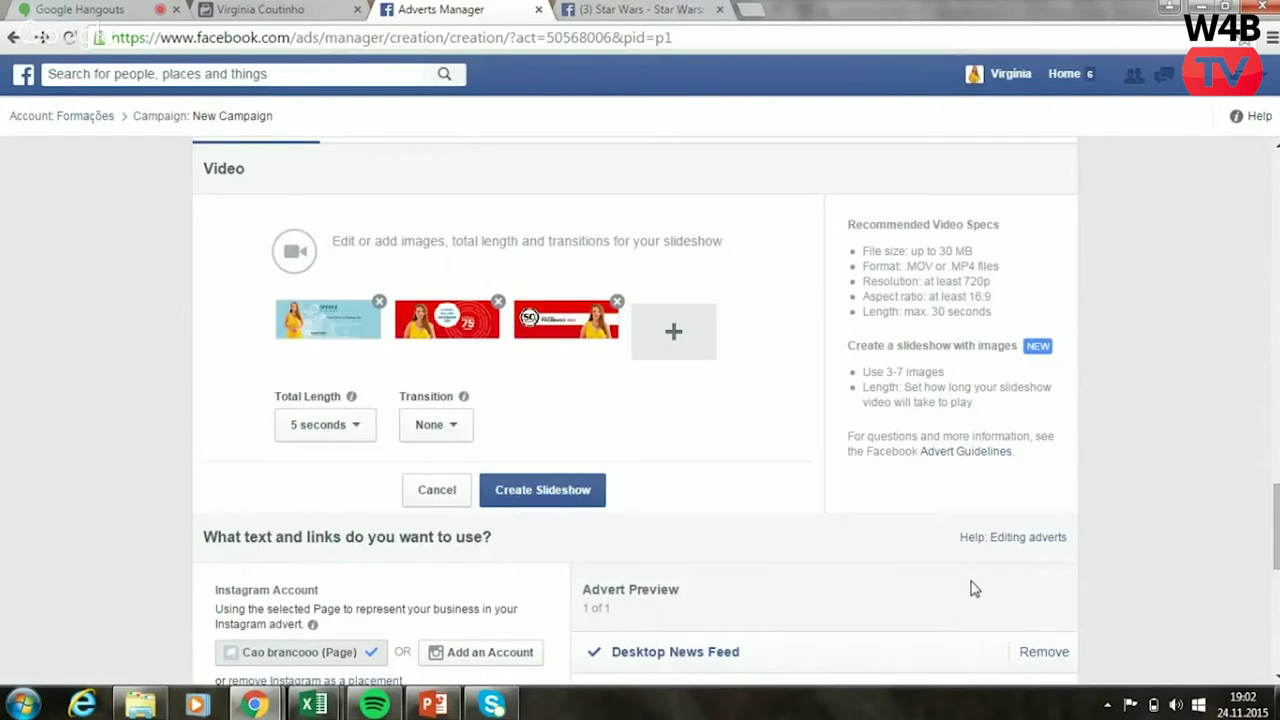
- View the slideshow's available total lengths and transition types
left_click(359, 440)
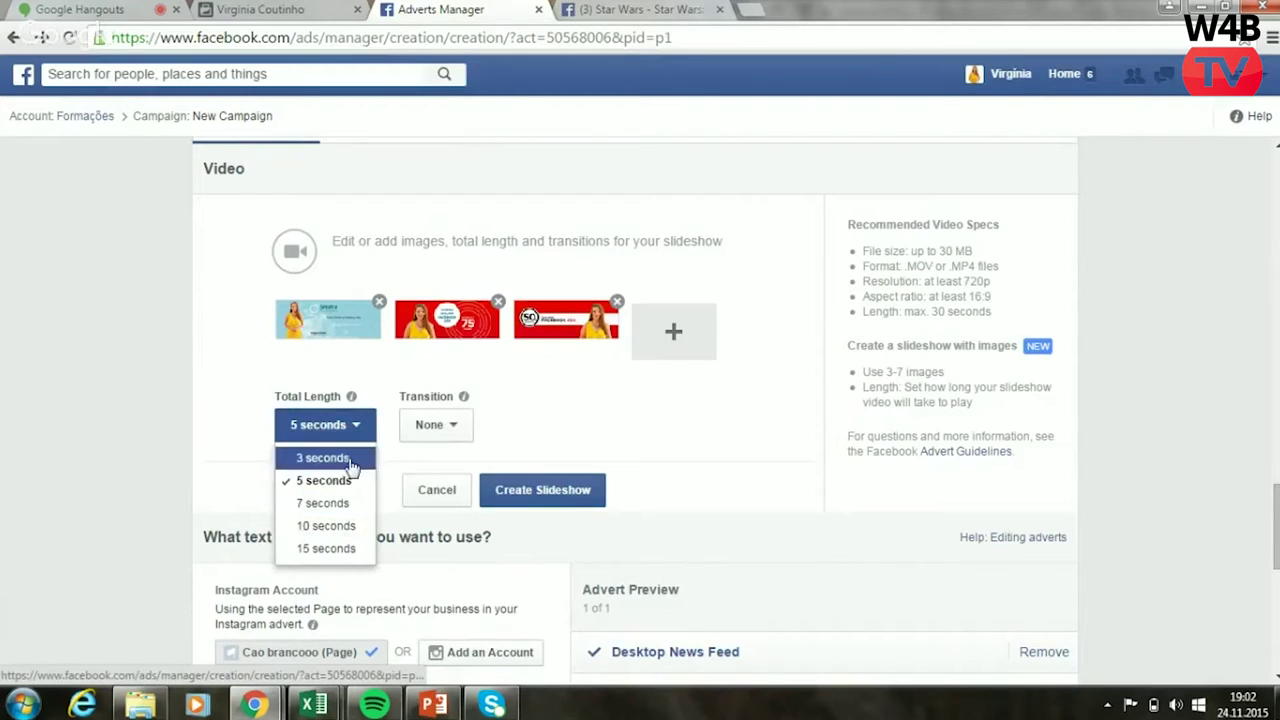
left_click(450, 433)
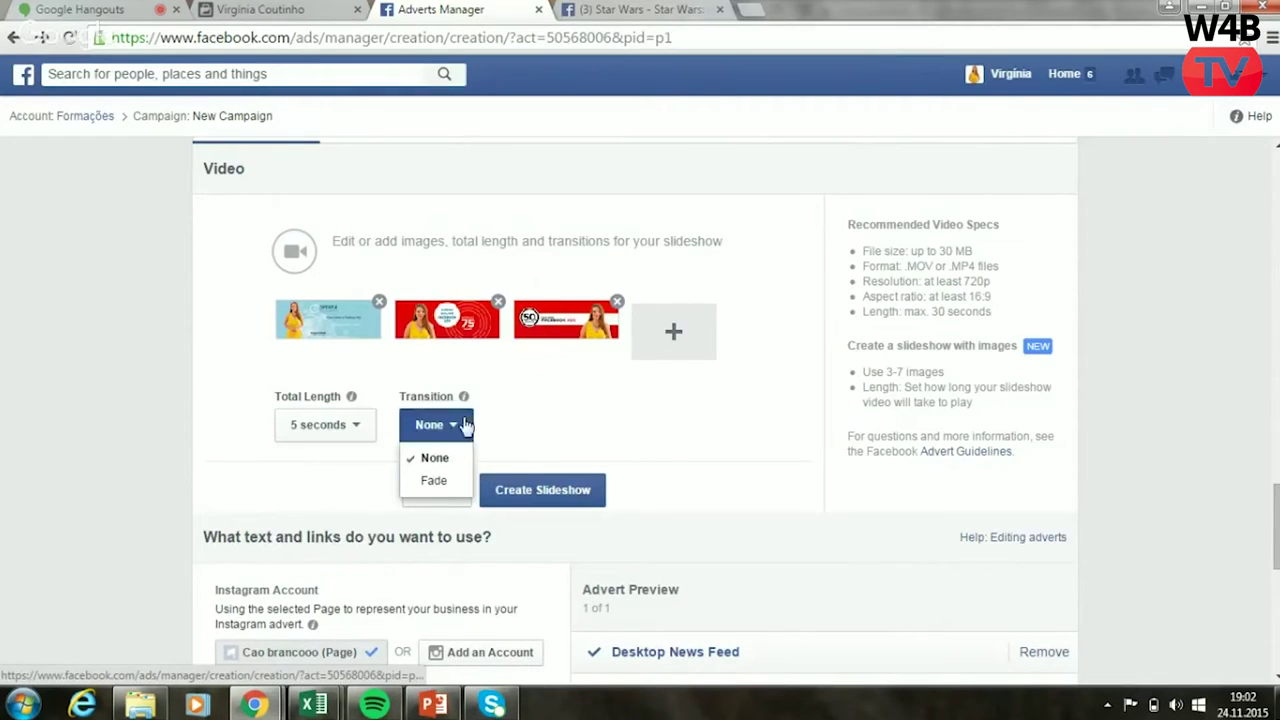
left_click(557, 421)
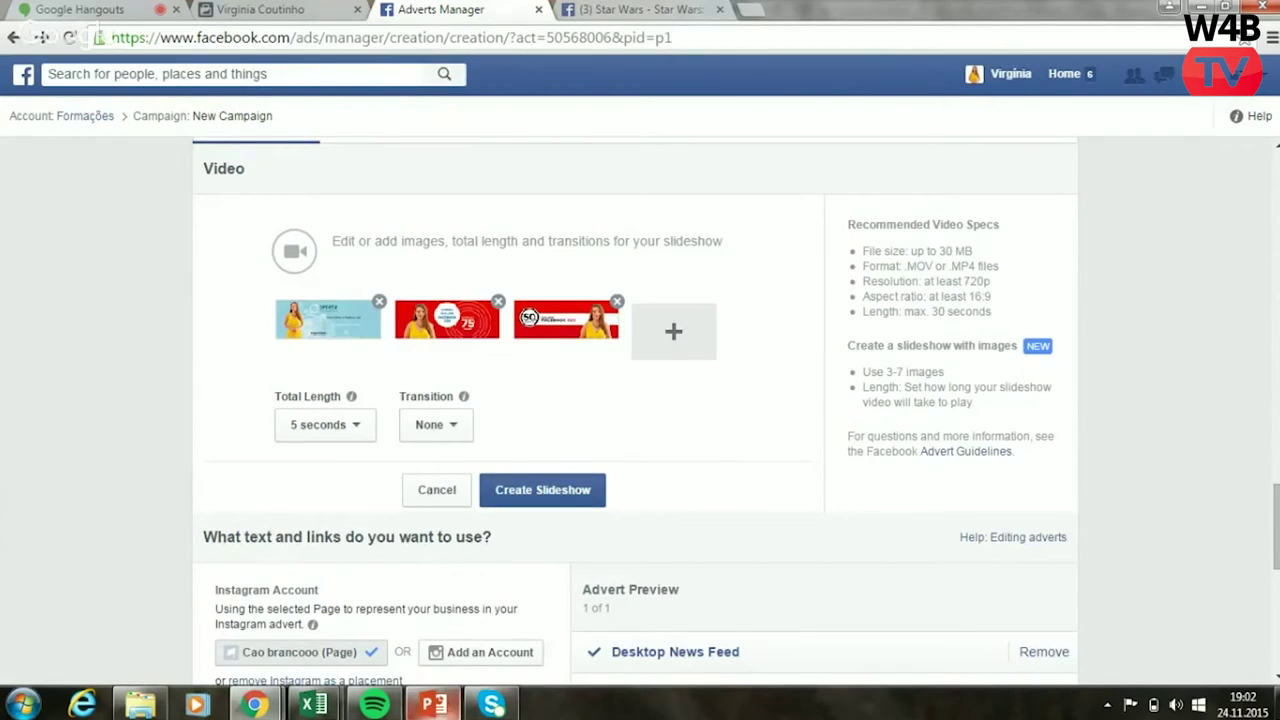
- Switch to PowerPoint and present from the "Anúncios de Vídeo" slide through Instagram video adverts to "Formato de excelência"
left_click(433, 705)
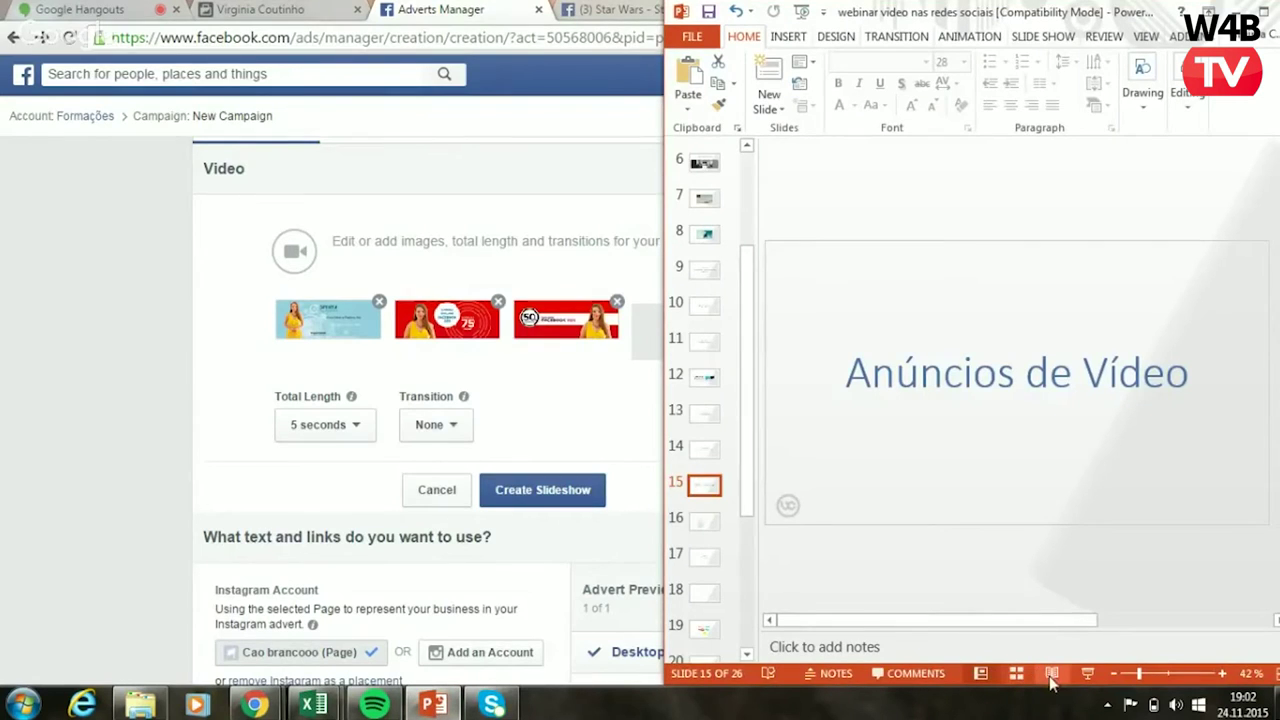
left_click(1087, 675)
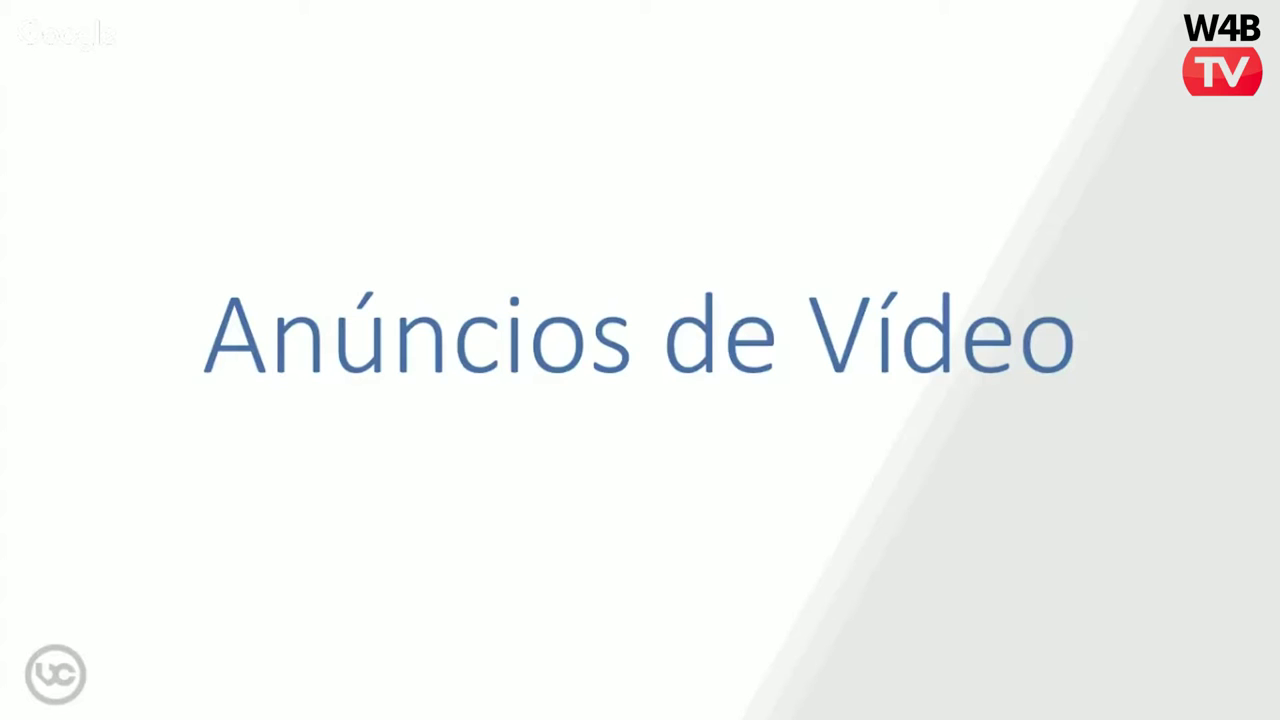
key("Right")
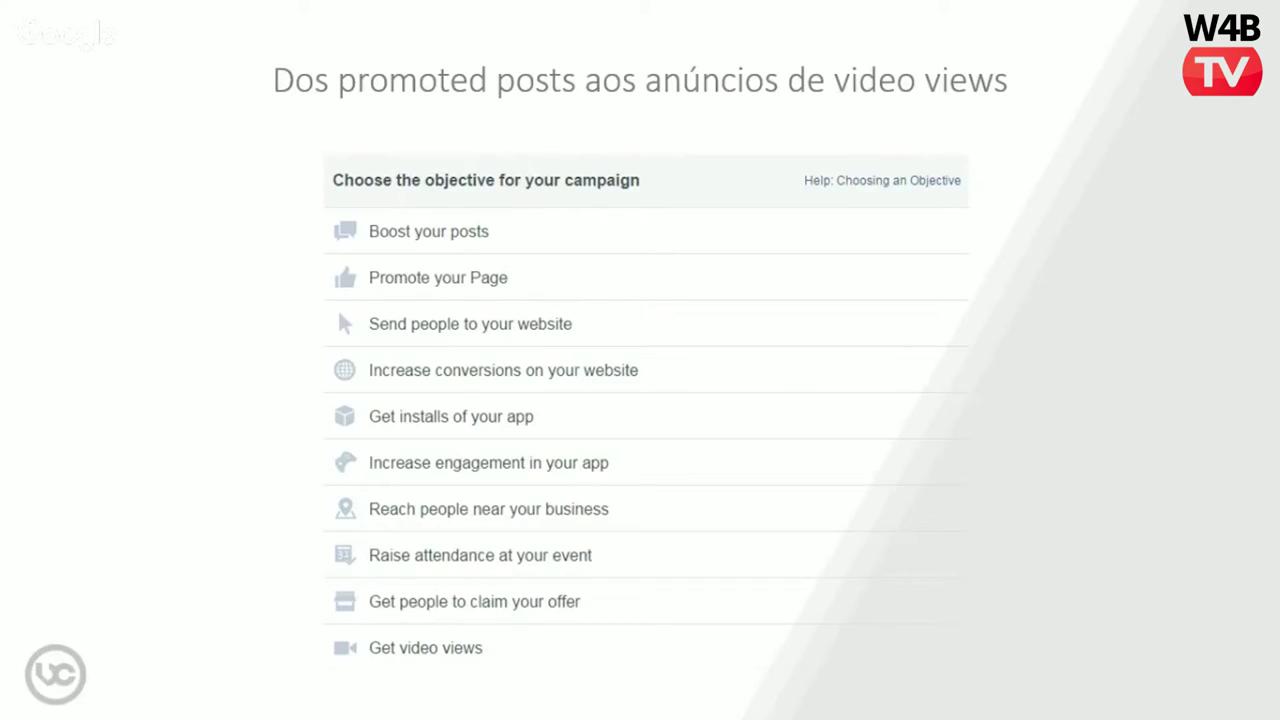
key("Right")
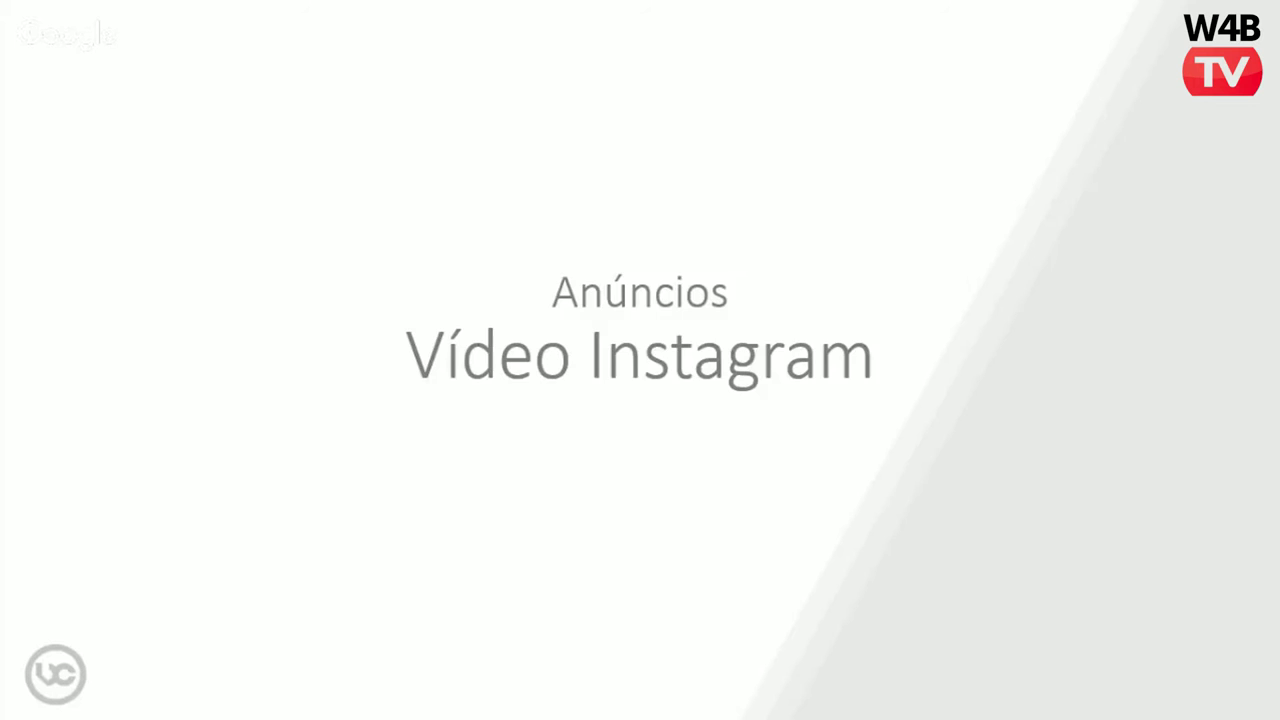
key("Right")
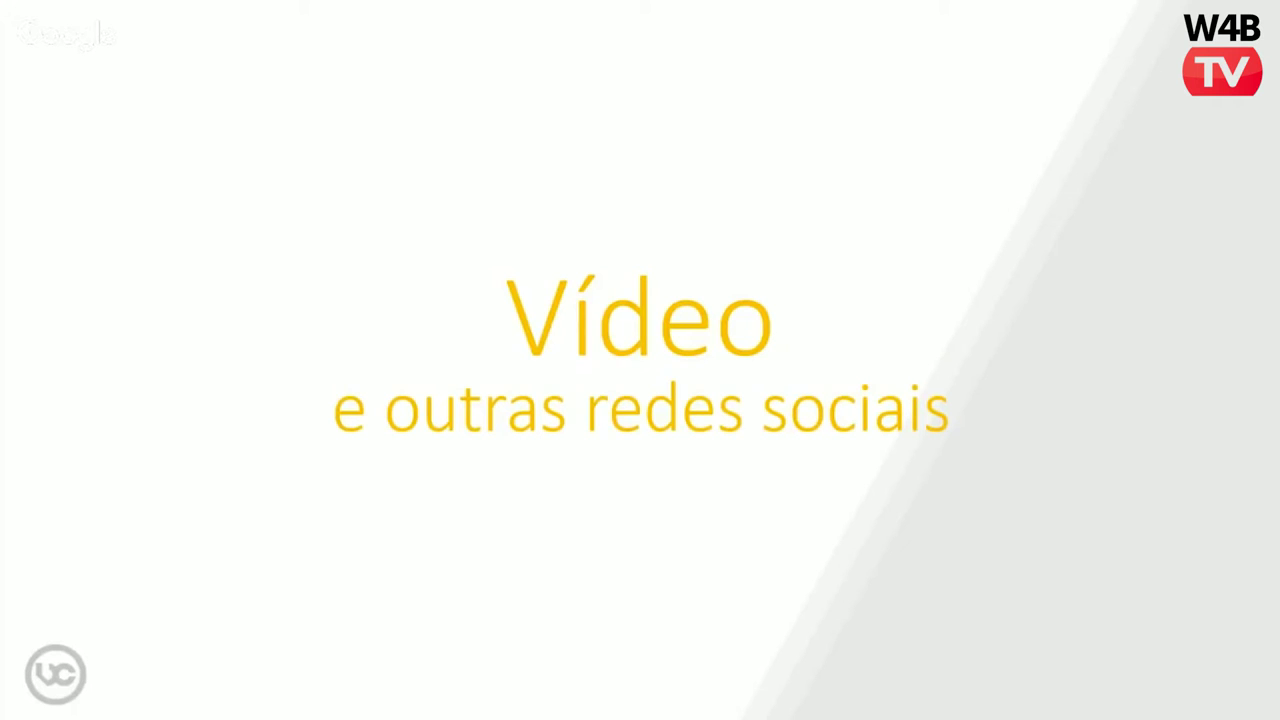
key("Right")
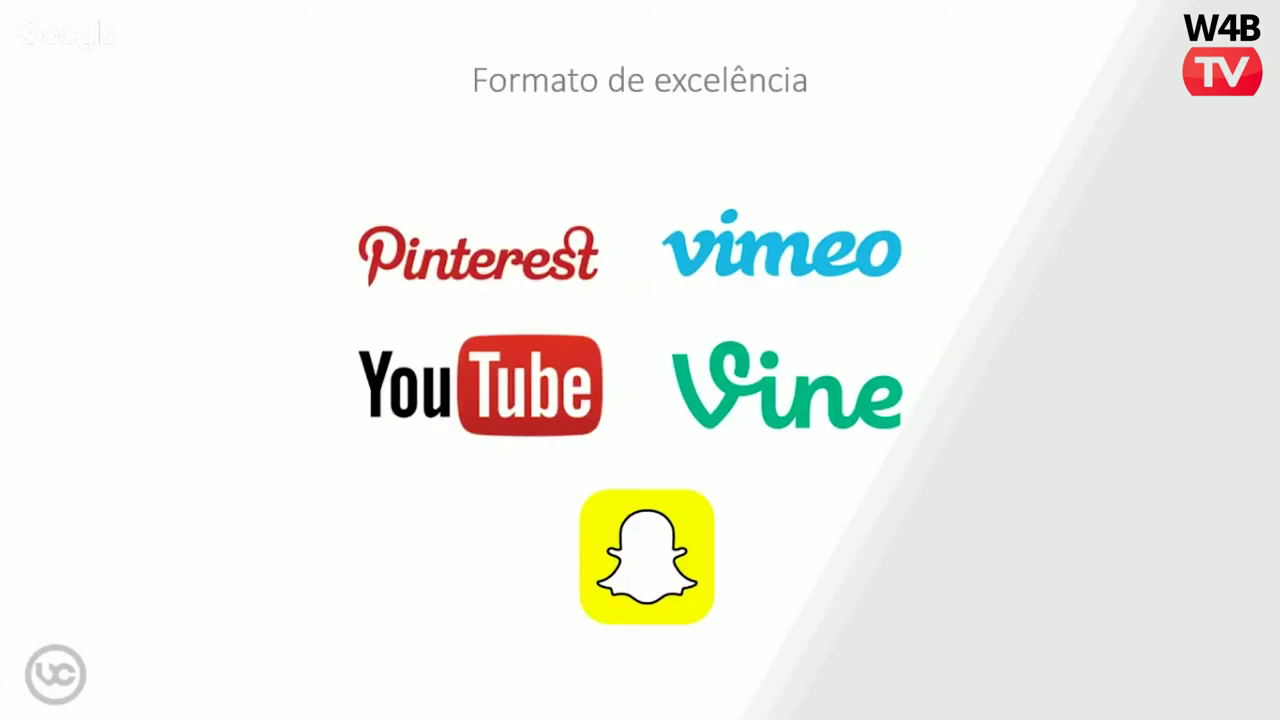